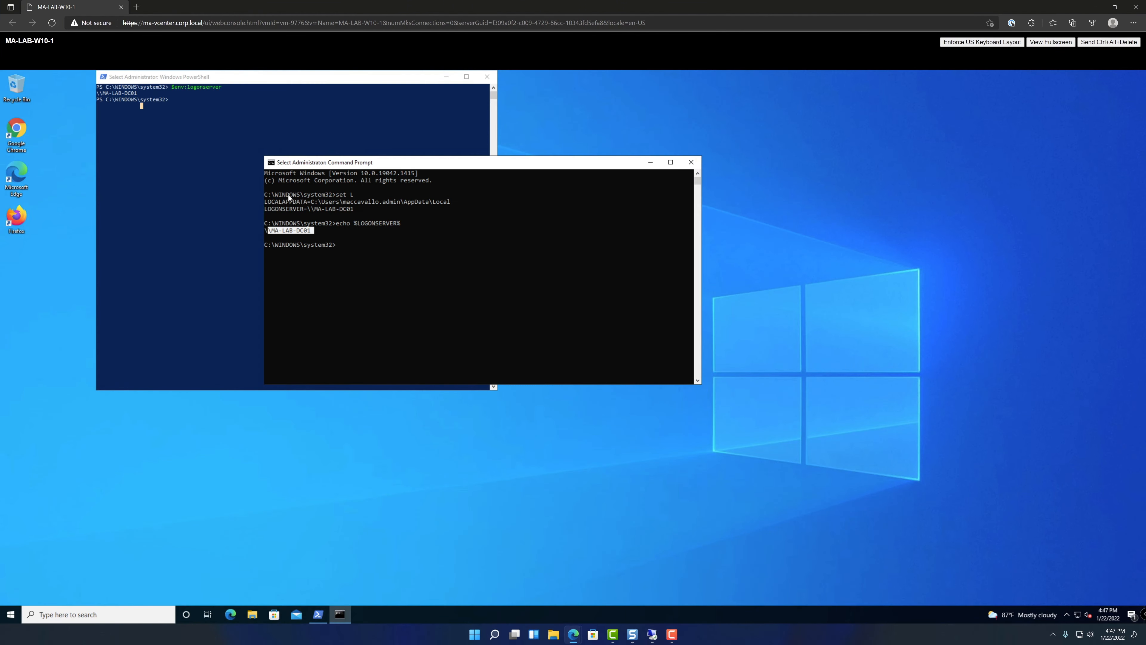
- Move the Command Prompt window clear of PowerShell and examine the set L and echo %LOGONSERVER% commands with their output
left_click_drag(410, 163, 687, 173)
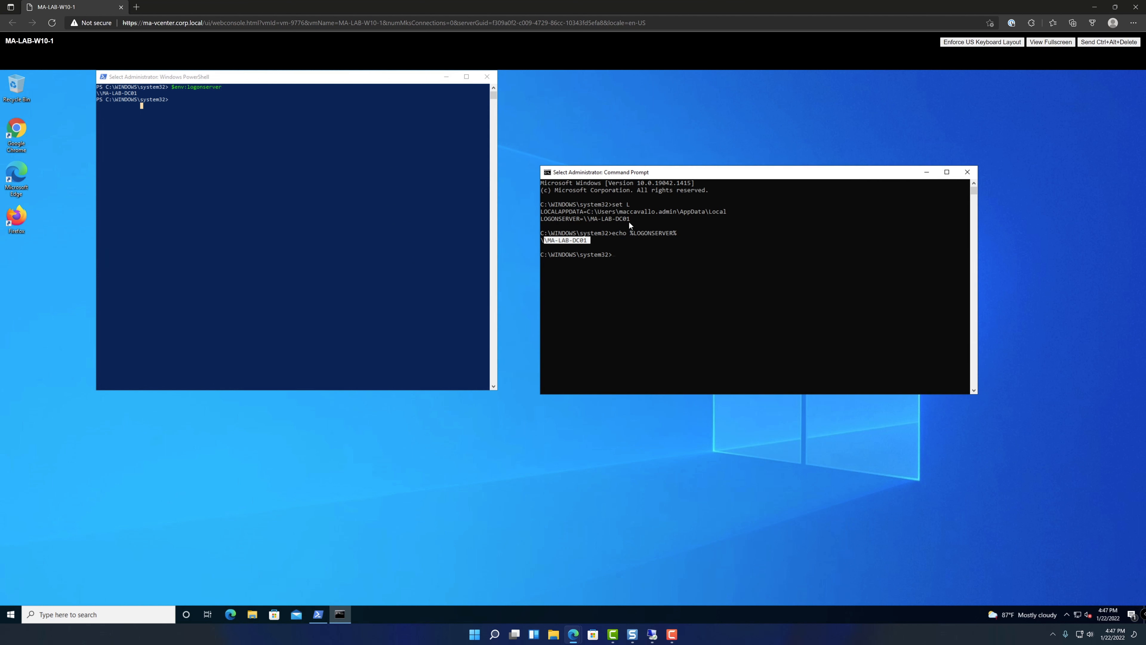
left_click_drag(617, 204, 631, 203)
mouse_move(541, 218)
left_mouse_down()
mouse_move(619, 219)
mouse_move(553, 220)
left_mouse_up()
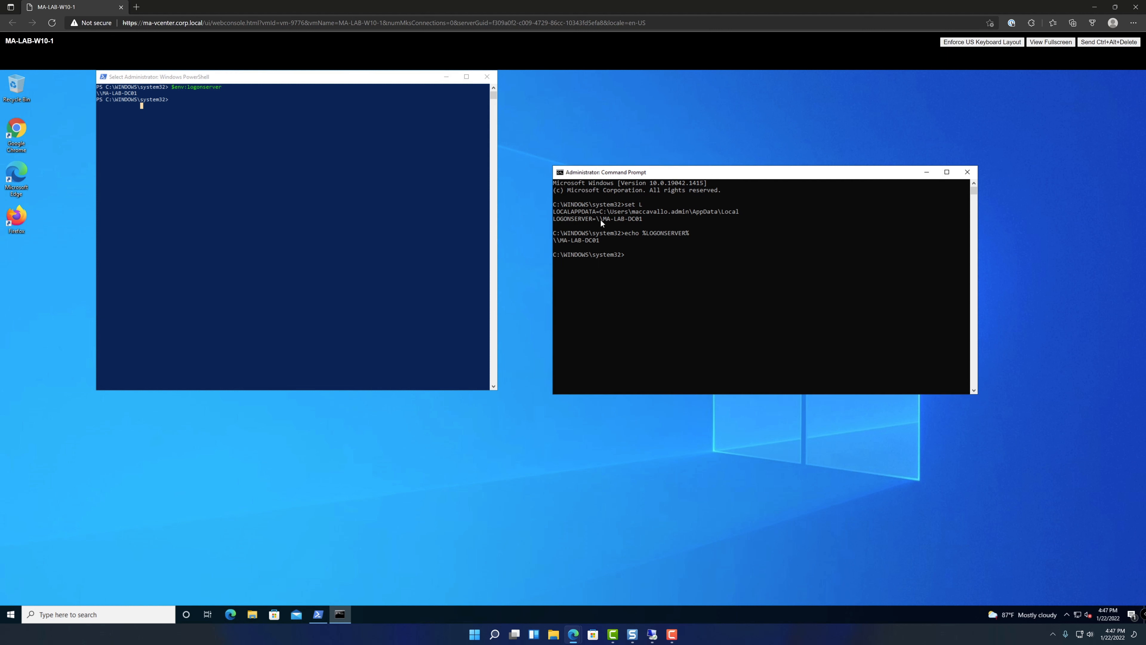
left_click(640, 219)
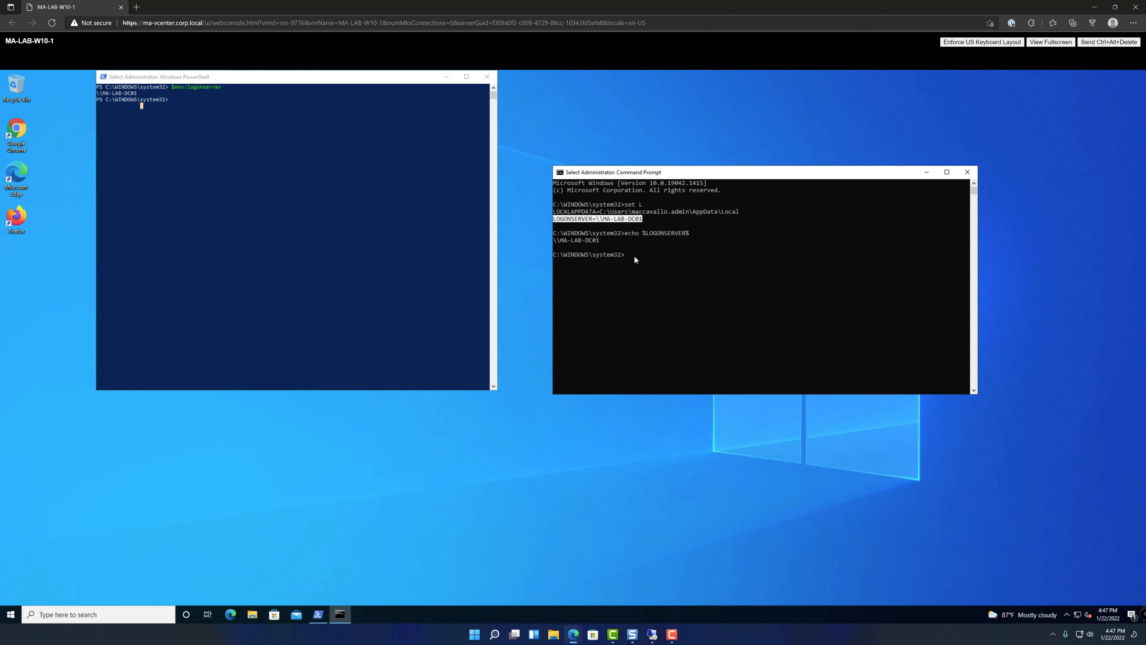
left_click_drag(624, 231, 693, 227)
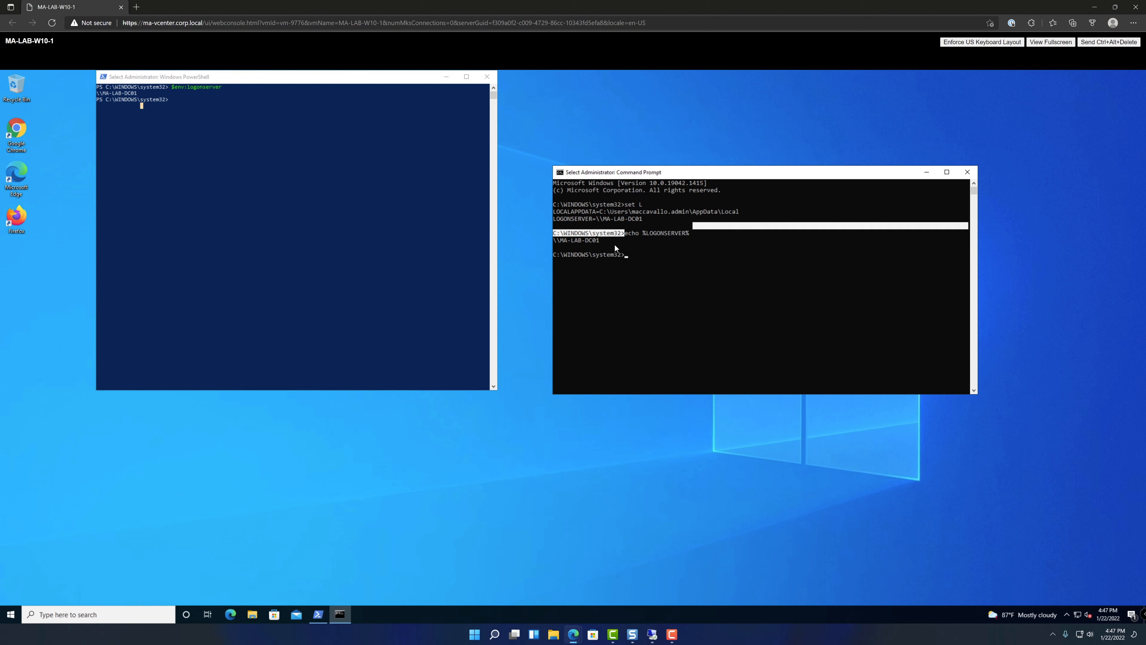
left_click(669, 236)
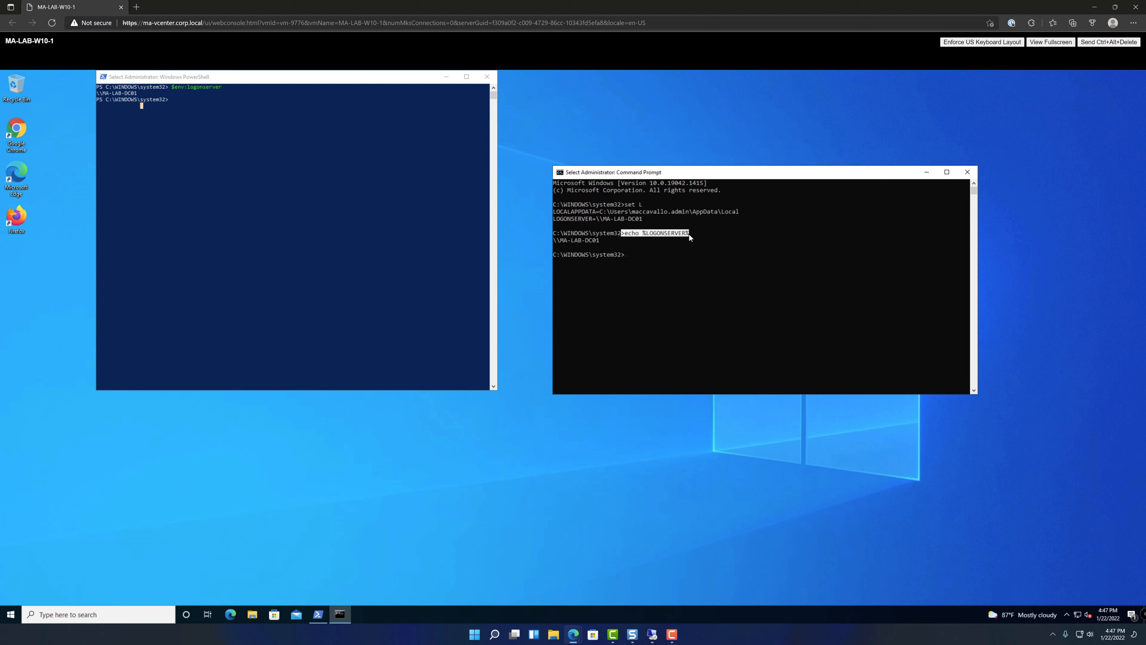
left_click_drag(555, 240, 602, 242)
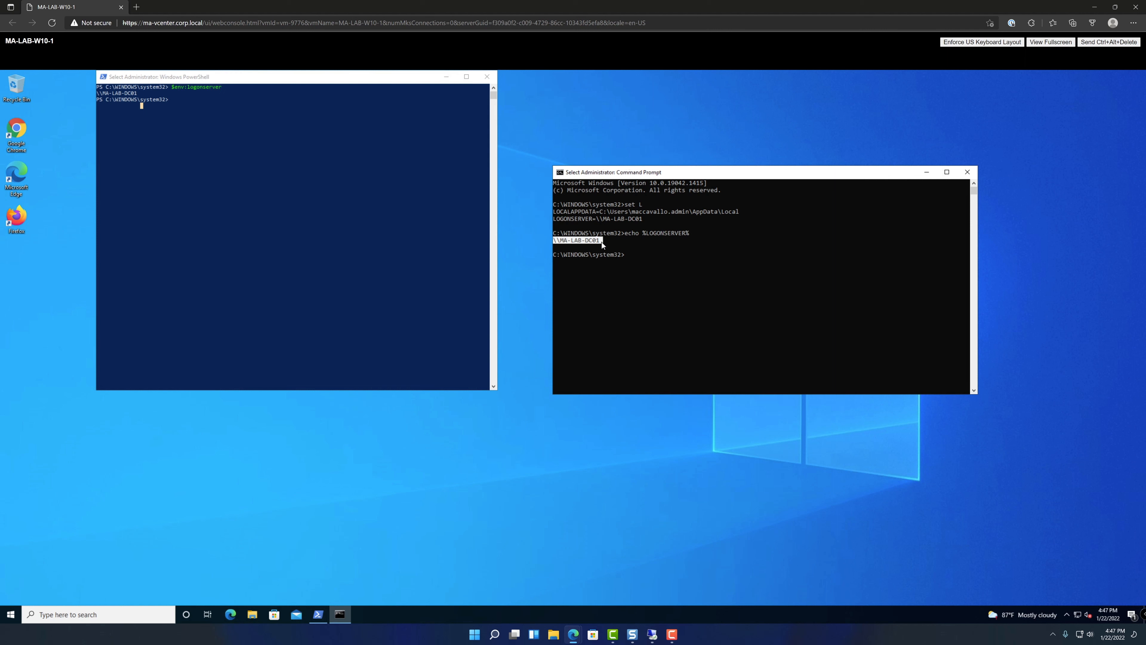
- Bring the PowerShell window over the Command Prompt, examine the $env:logonserver output, and move the browser window off this screen
left_click_drag(209, 76, 665, 182)
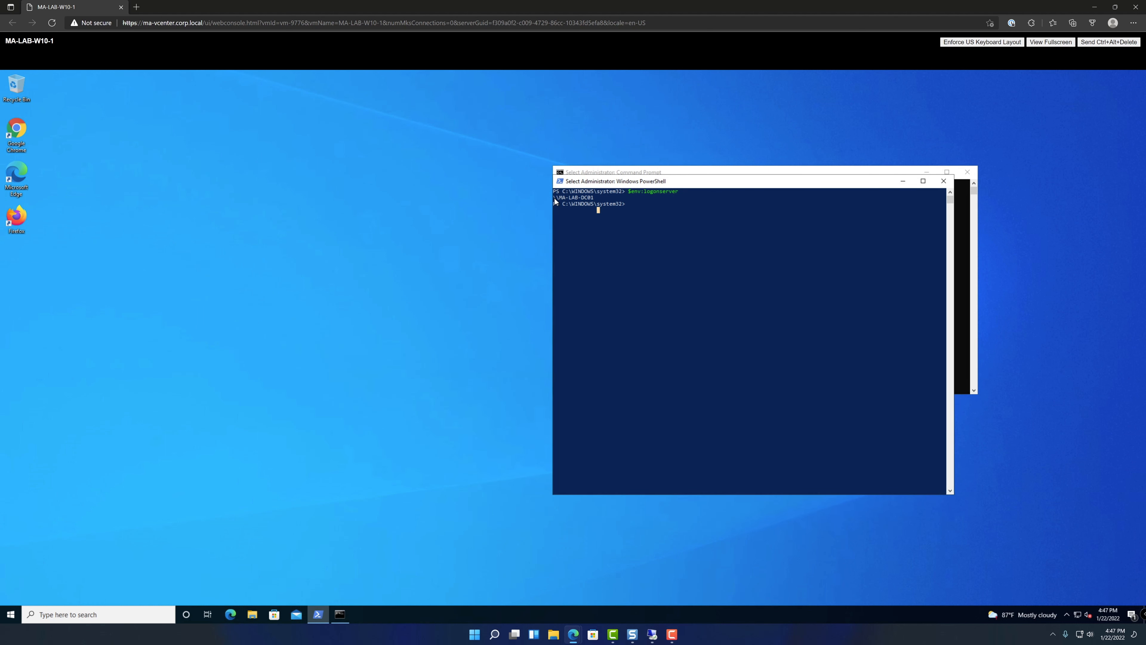
left_click_drag(555, 198, 594, 201)
left_click_drag(483, 7, 1145, 181)
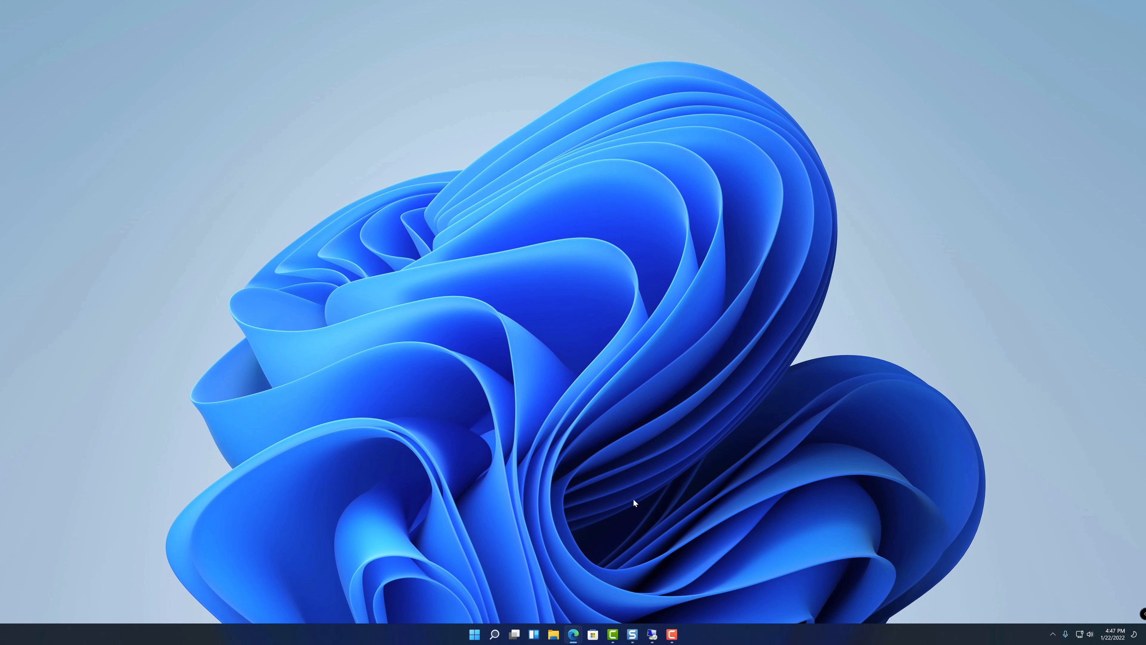
- Switch to the Remote Desktop session on the server and look over the administration shortcuts on its desktop
left_click(652, 634)
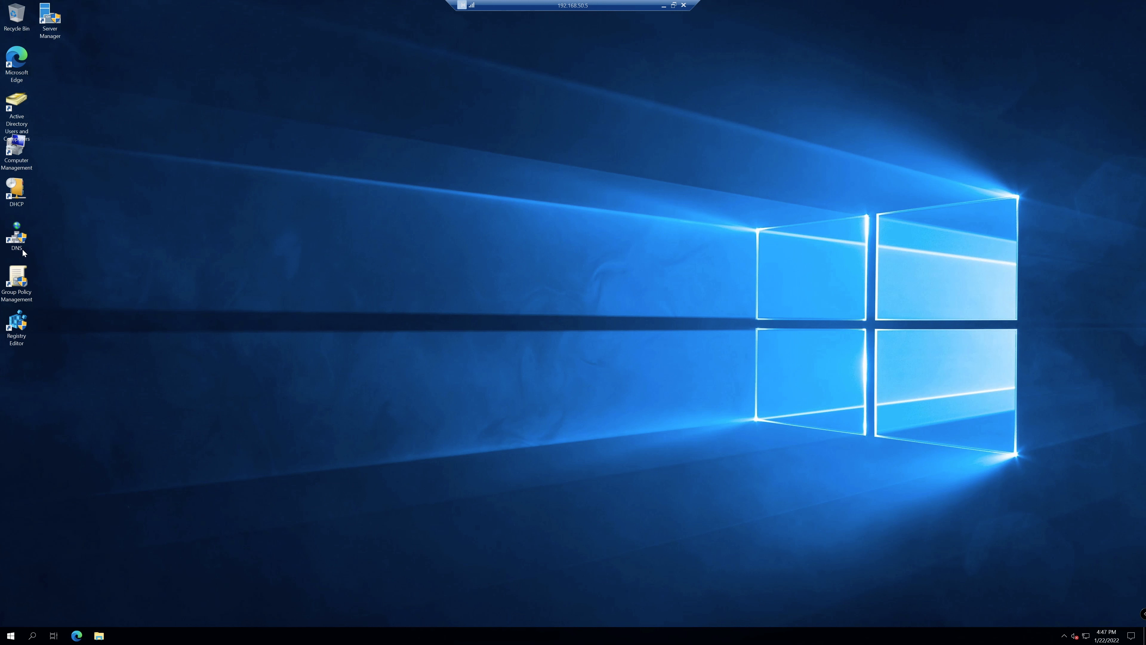
left_click(16, 236)
left_click(374, 277)
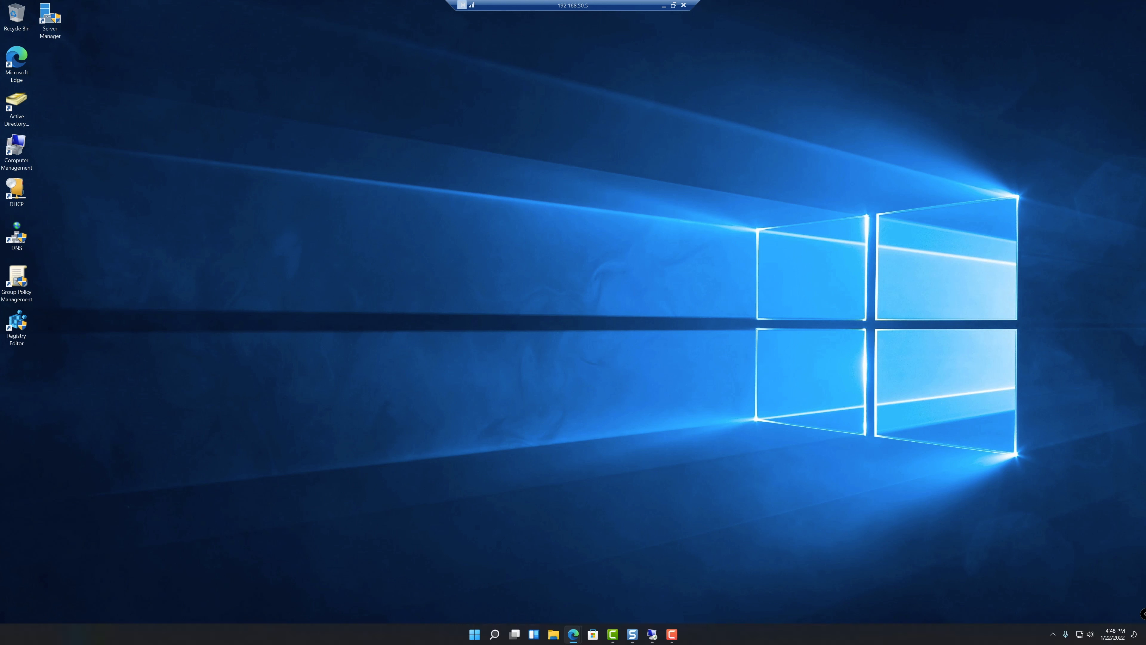
key("super+d")
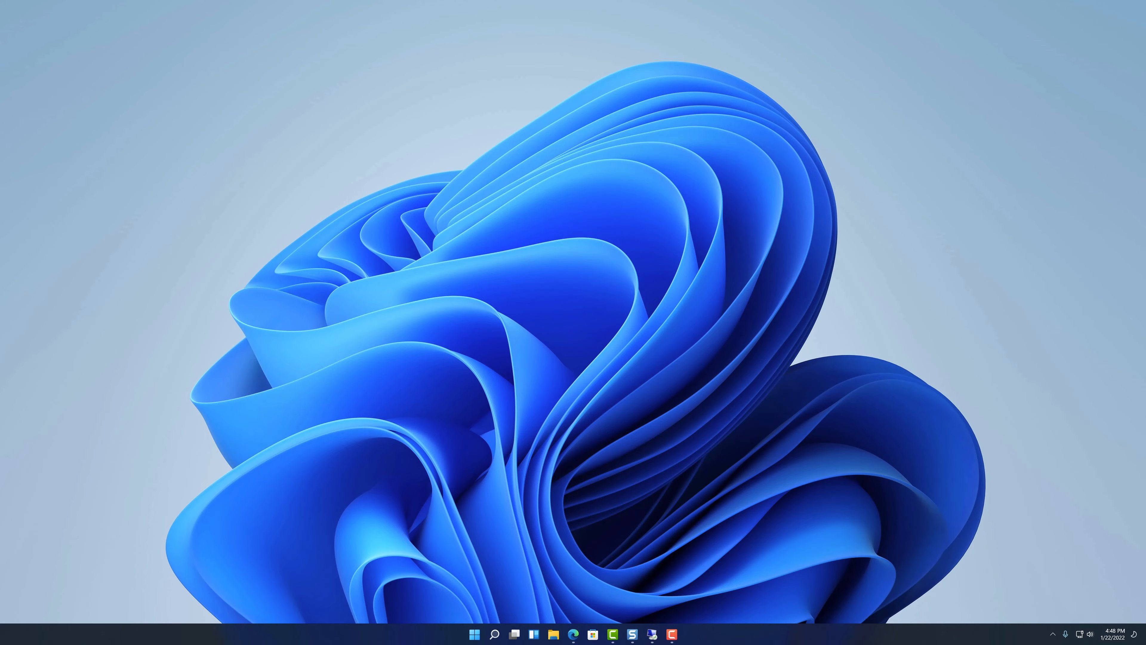
- Switch to Edge and examine the TechNet RSAT article's introduction, download locations and Windows 10 tools support matrix
left_click(573, 634)
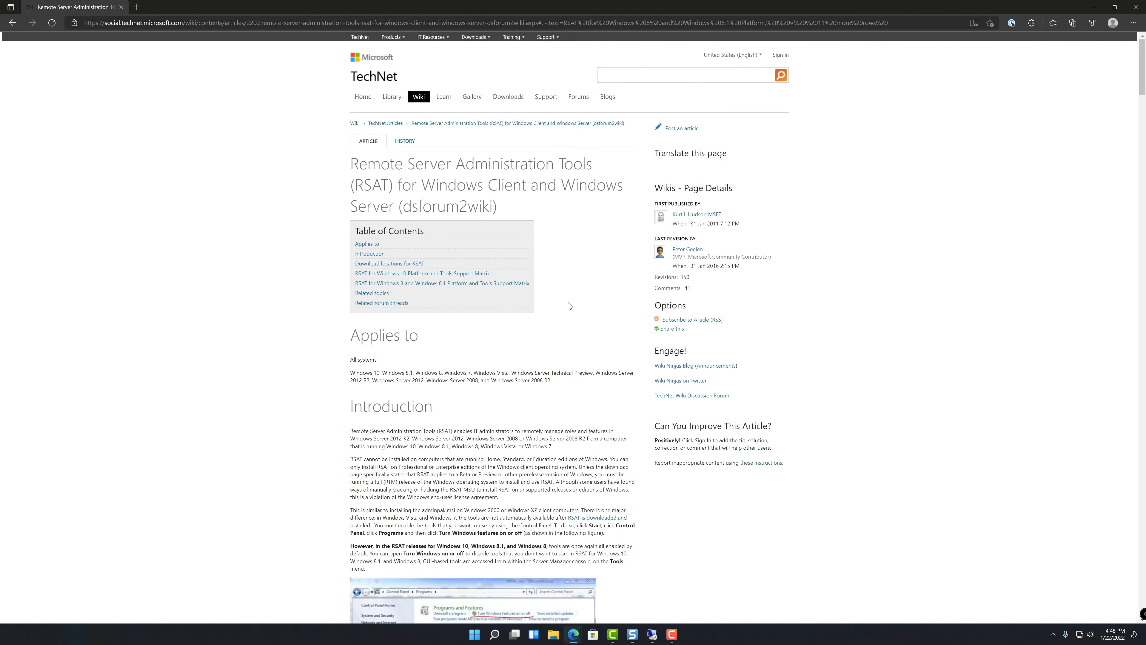
scroll(601, 325, "down", 5)
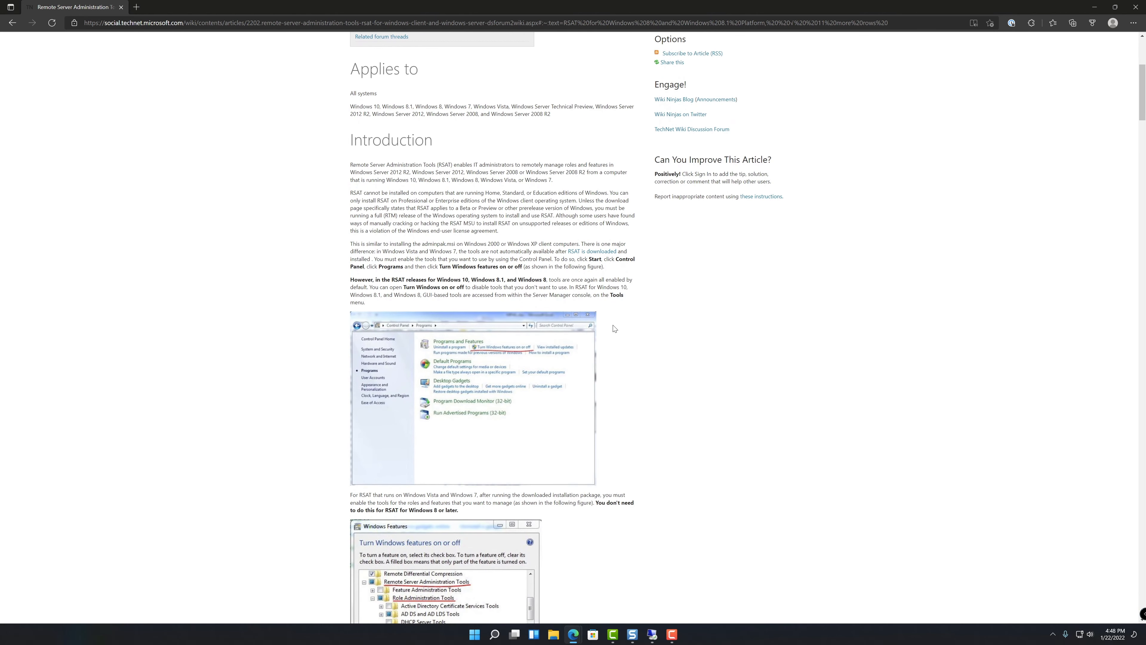
scroll(614, 329, "down", 6)
scroll(618, 329, "down", 2)
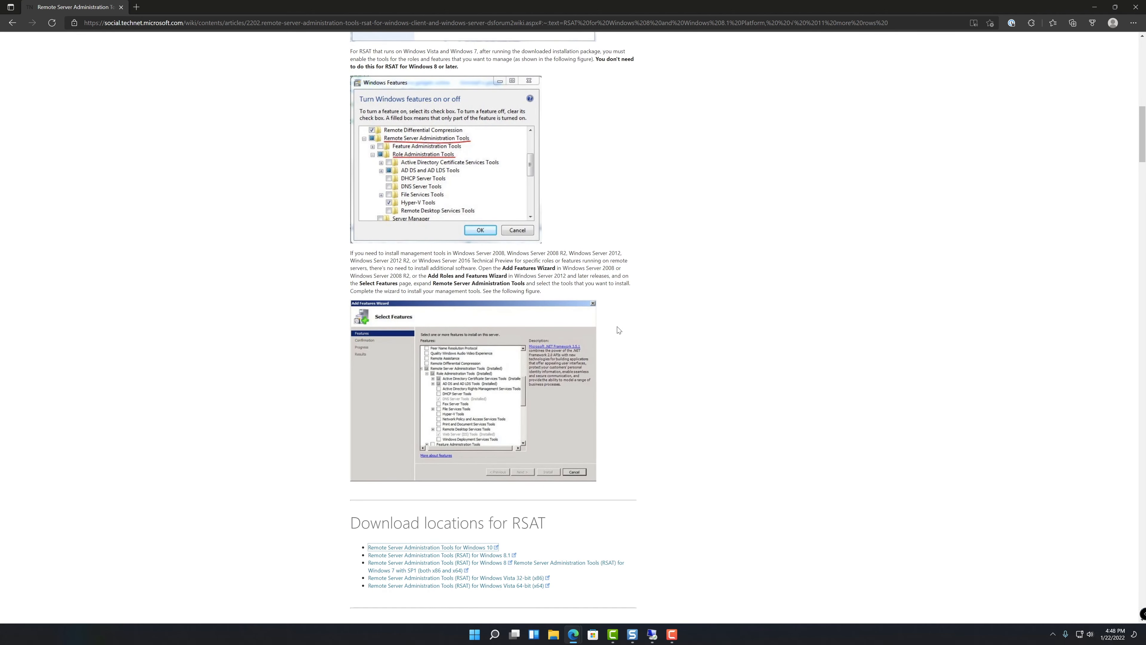
scroll(650, 333, "down", 3)
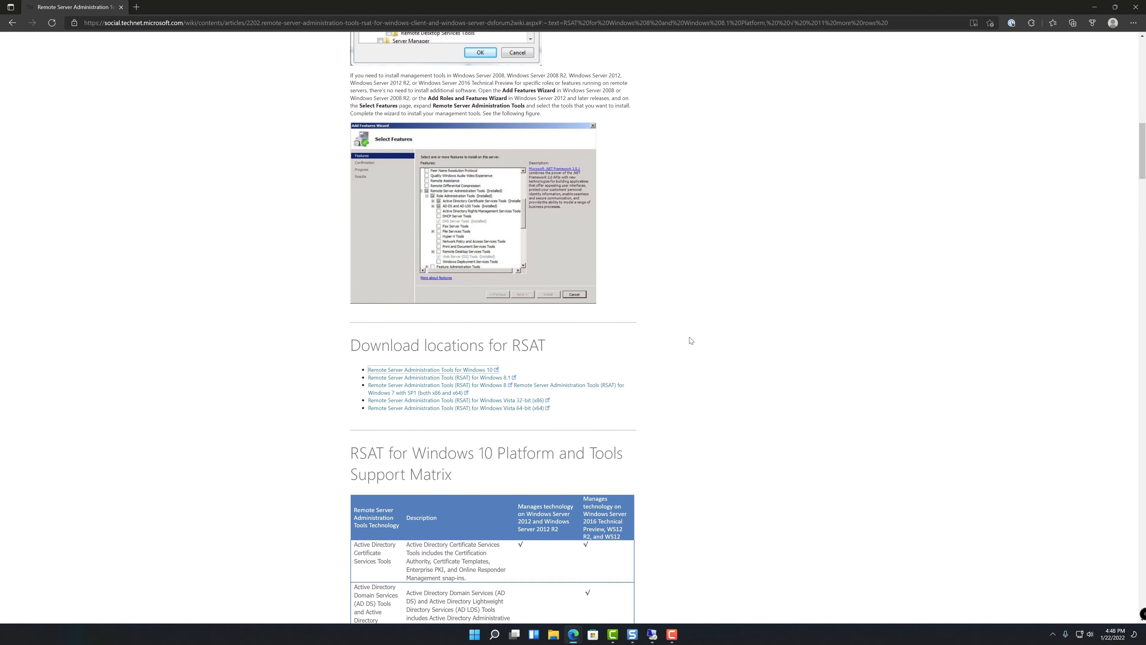
scroll(707, 339, "down", 2)
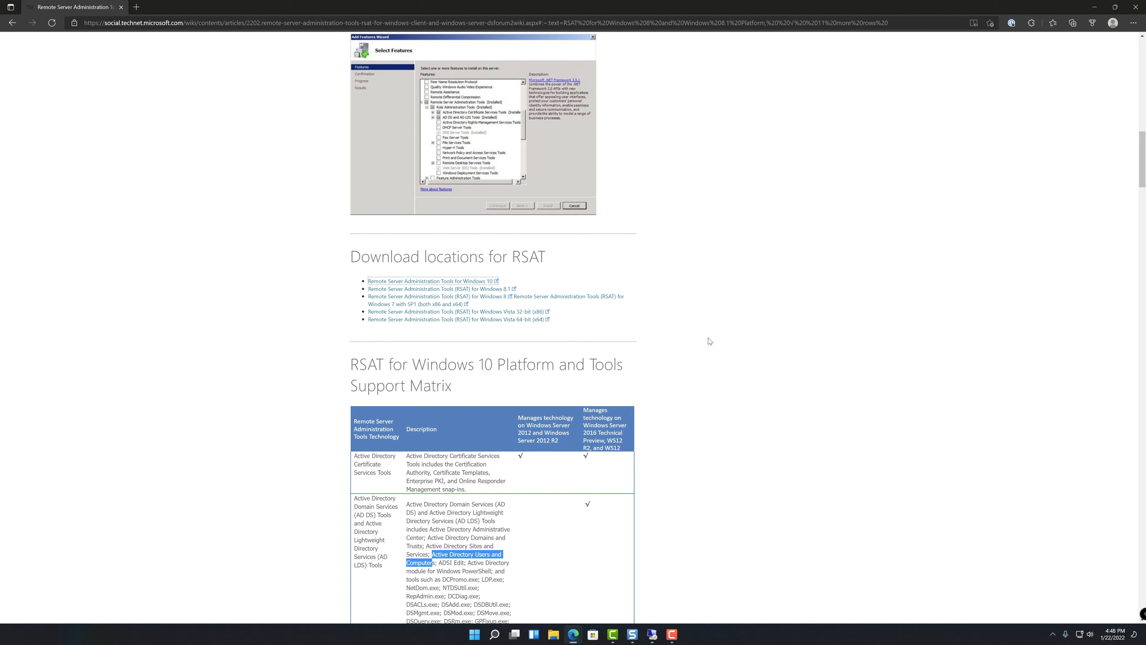
scroll(708, 340, "down", 2)
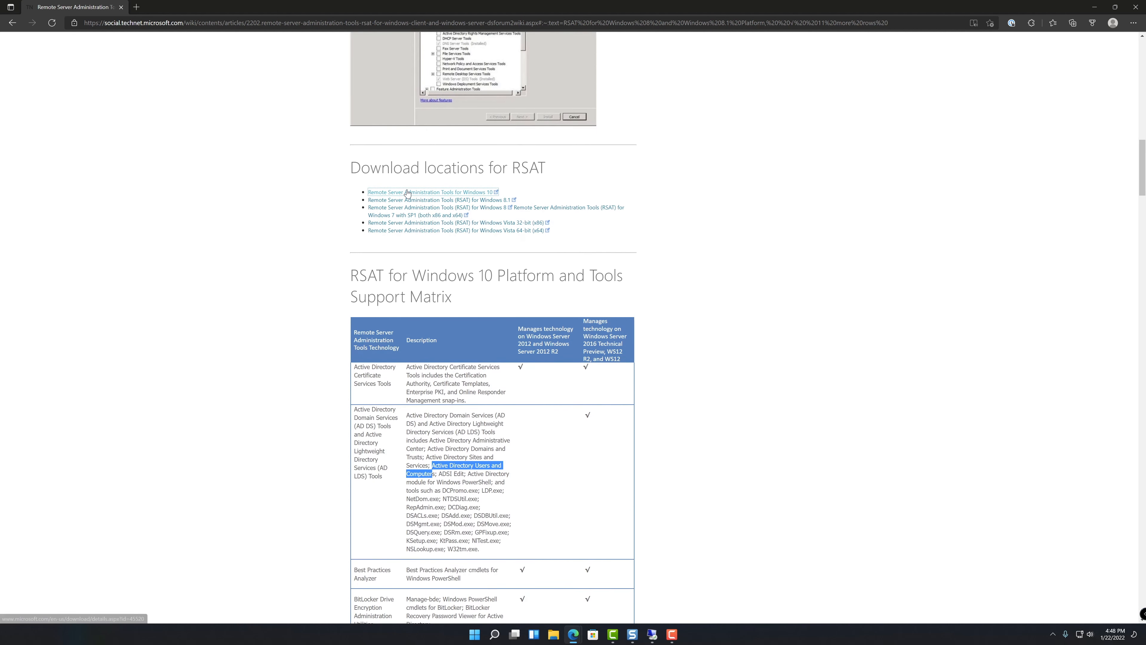
scroll(638, 319, "down", 5)
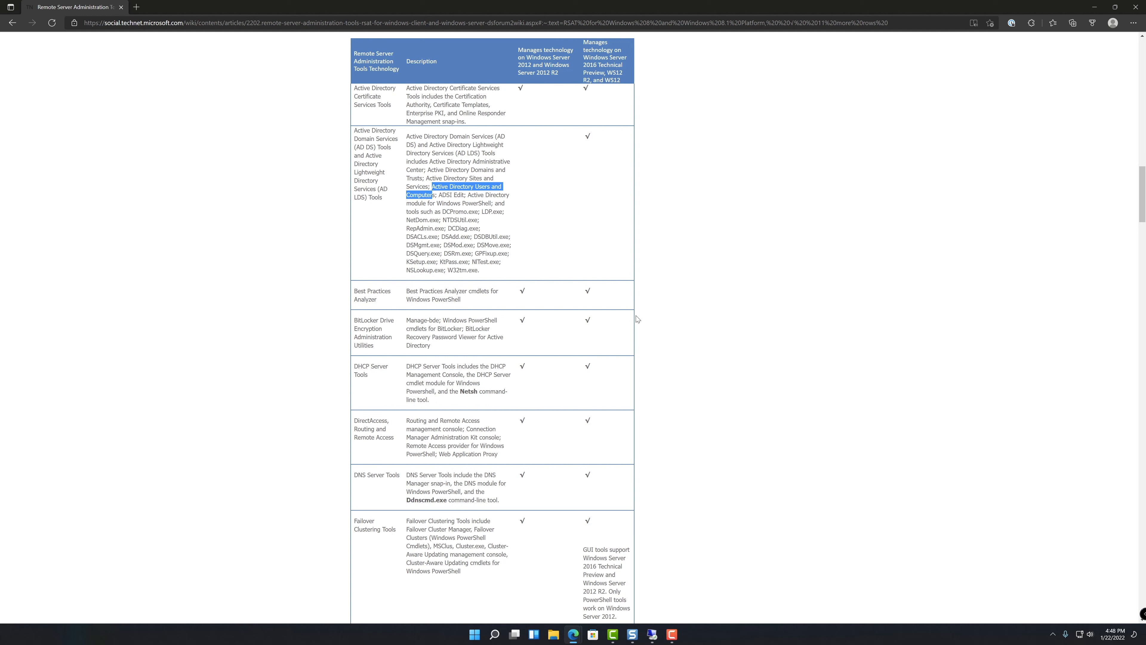
scroll(278, 298, "up", 15)
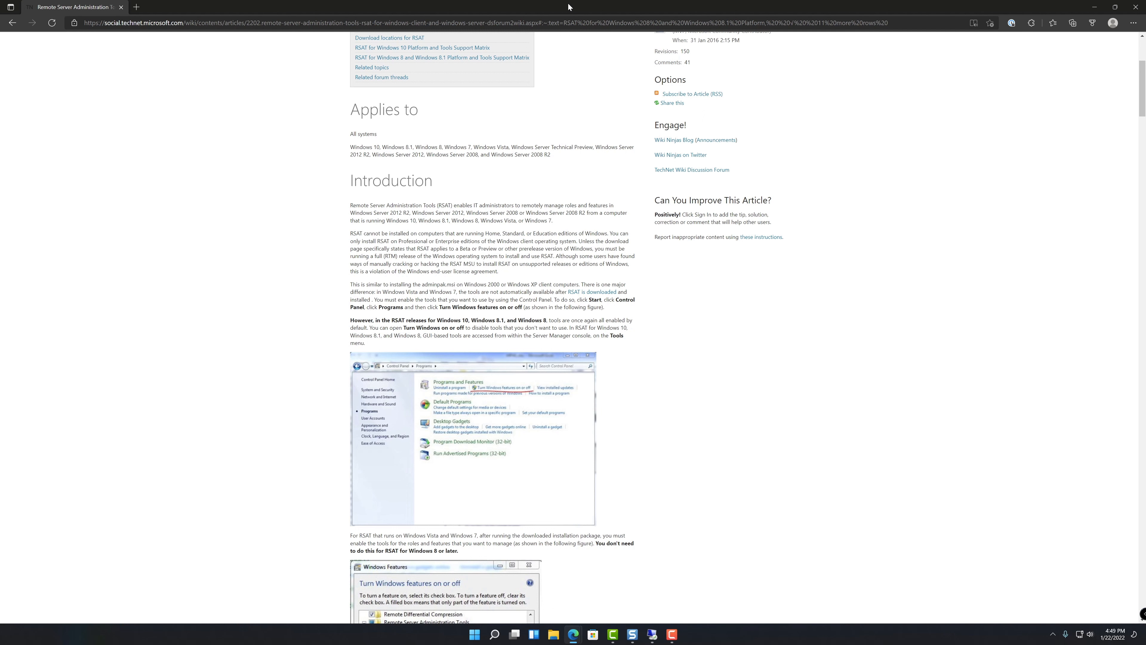
left_click_drag(568, 5, 1145, 253)
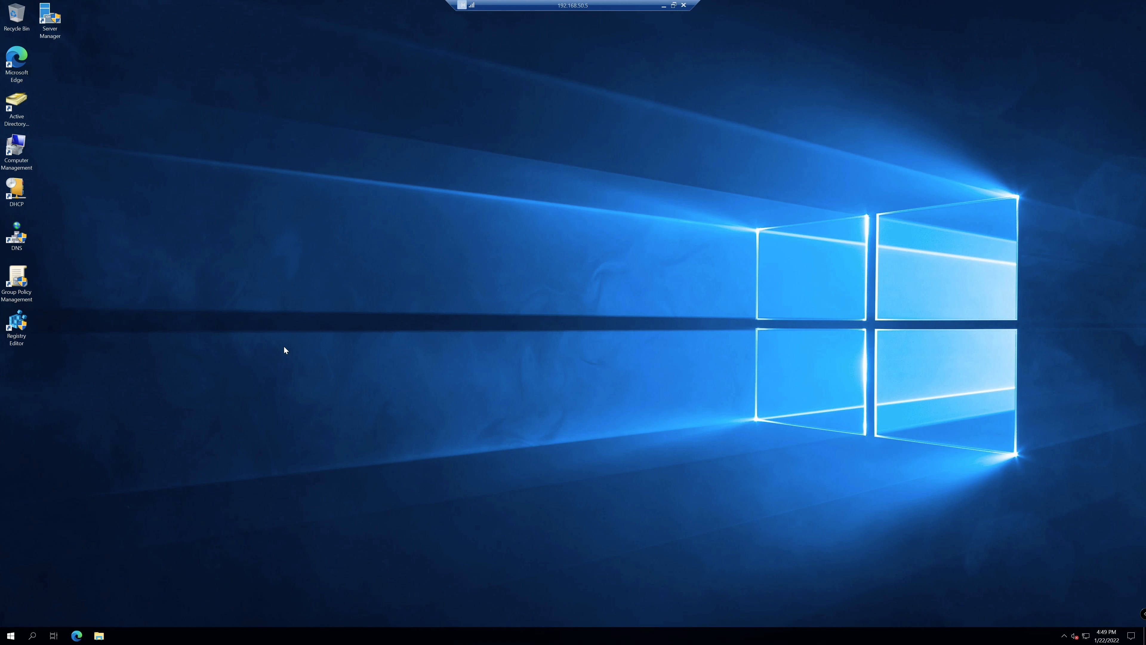
- Open Active Directory Users and Computers on the server and locate its entry among the Windows Administrative Tools
double_click(18, 115)
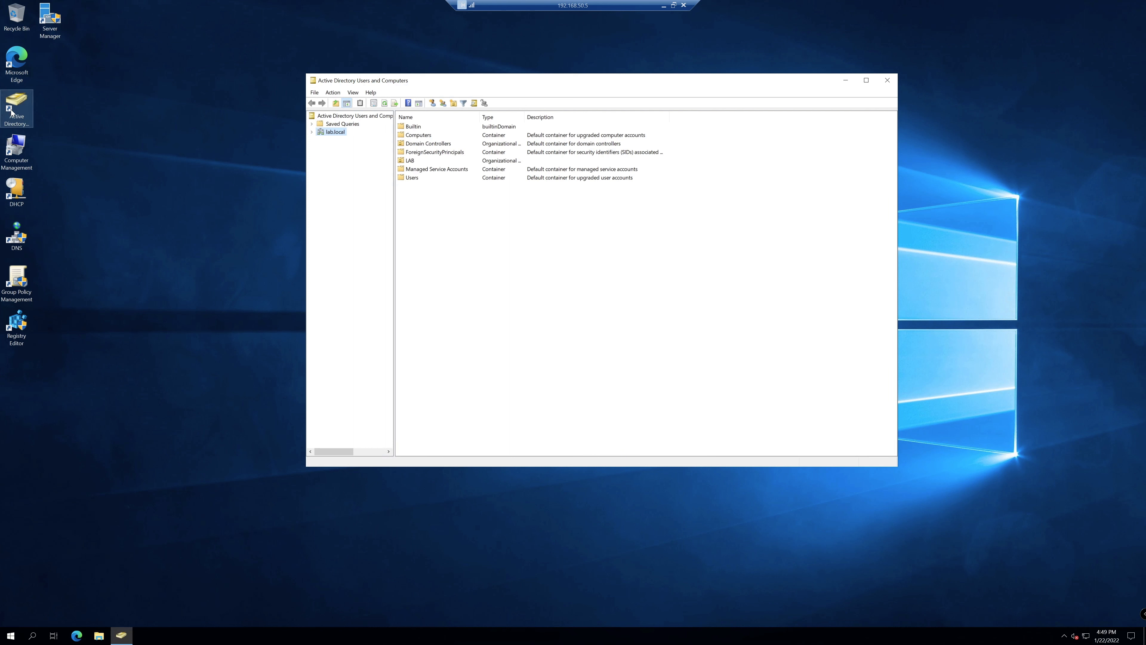
left_click(11, 635)
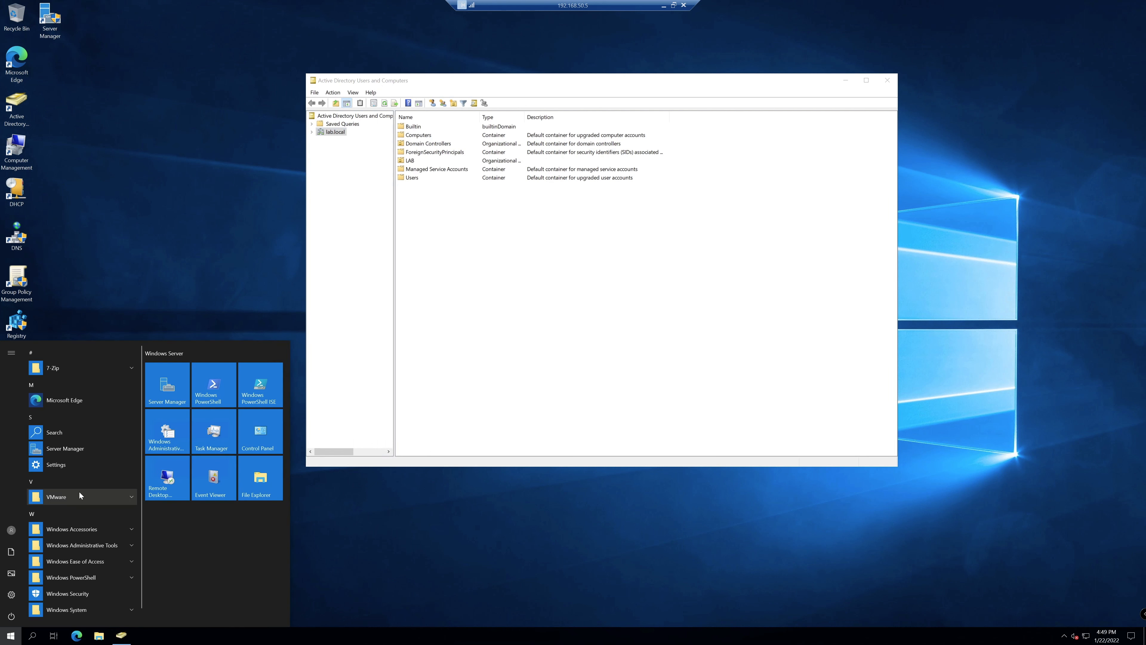
left_click(122, 545)
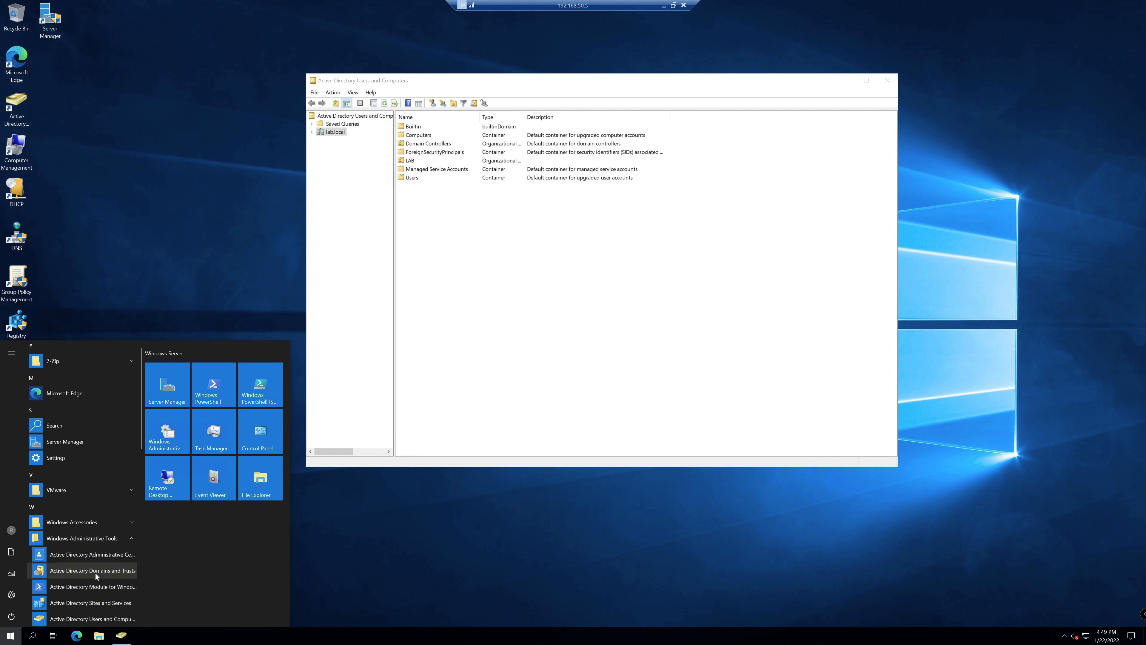
scroll(94, 574, "down", 3)
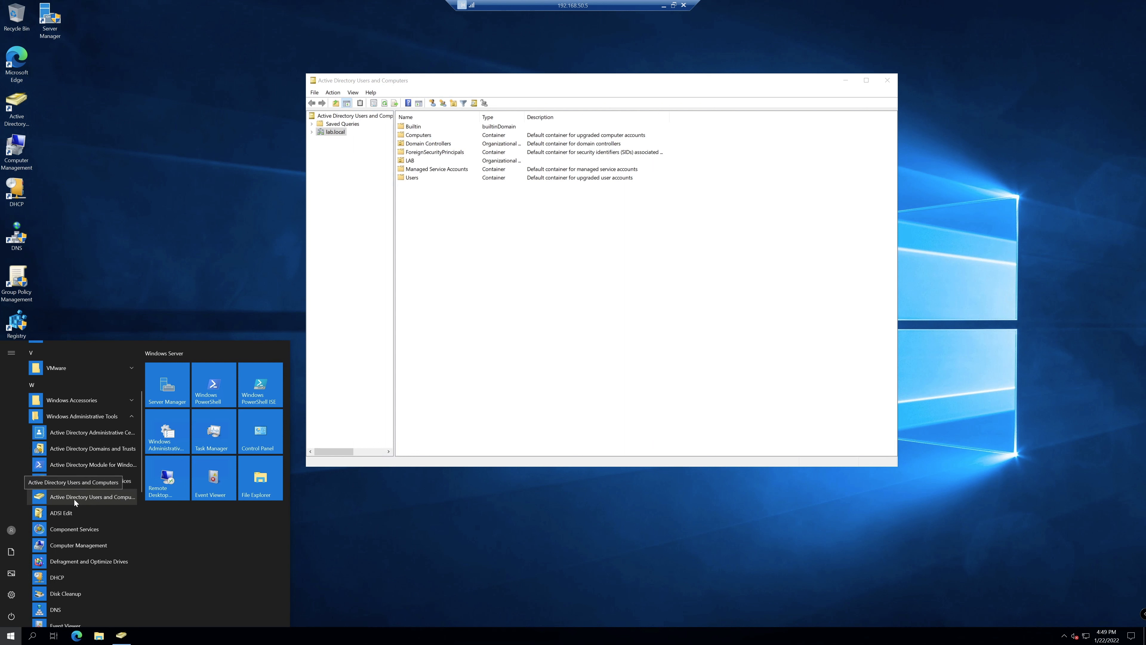
left_click(568, 381)
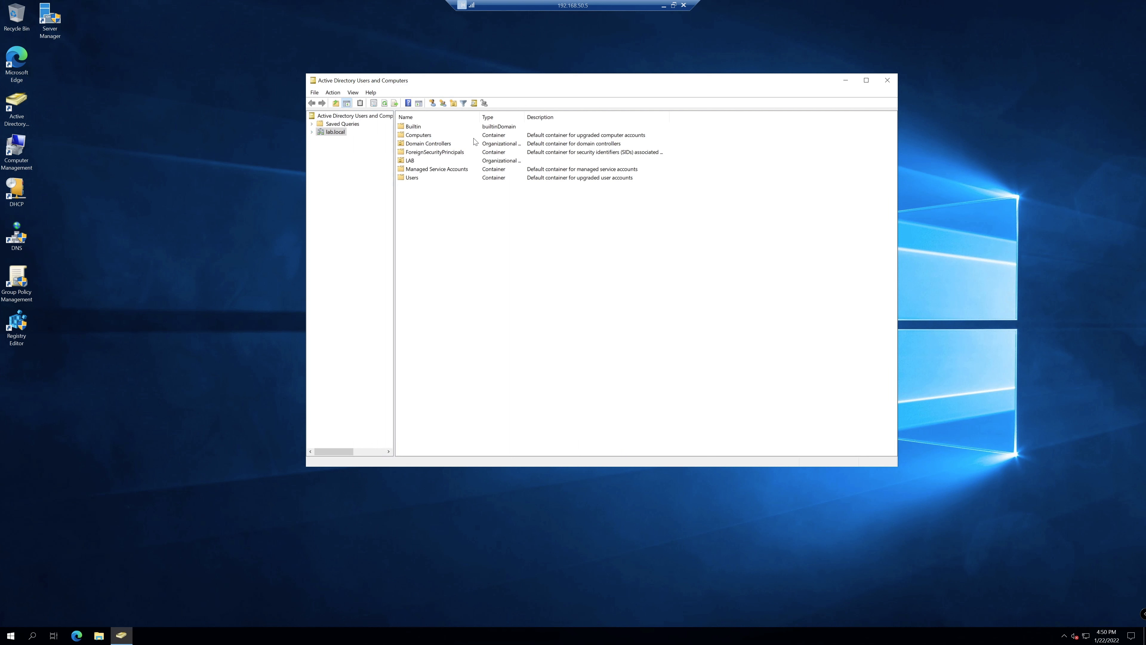
- Expand the lab.local domain, display the LAB organizational unit and widen the console tree to show full names
left_click(312, 132)
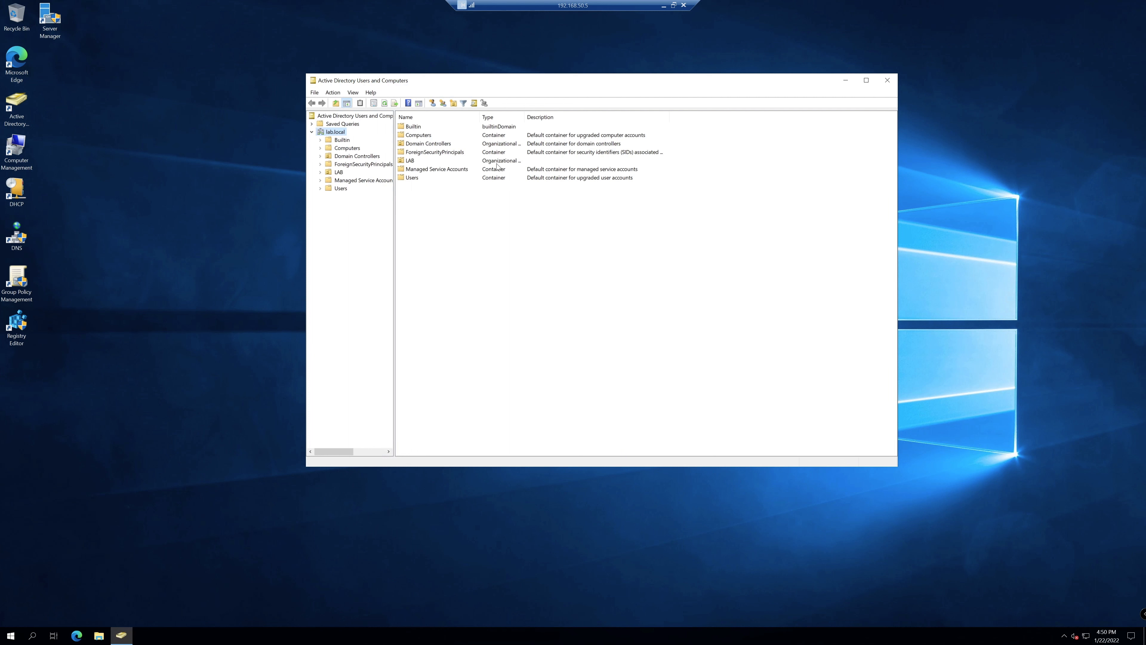
left_click(419, 162)
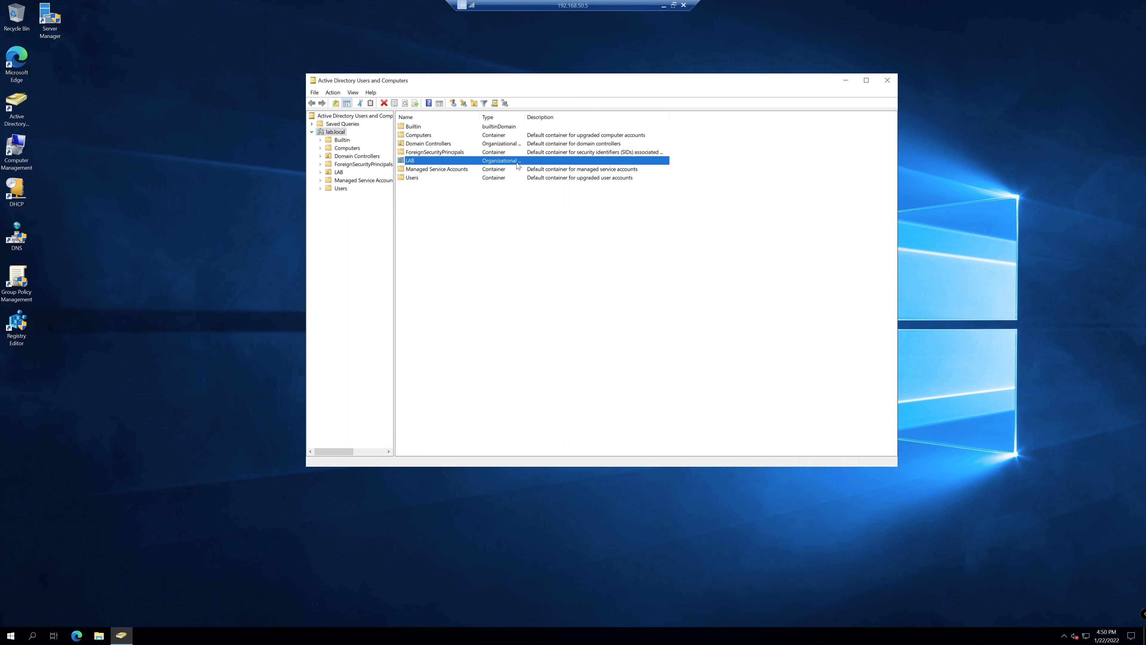
left_click(339, 173)
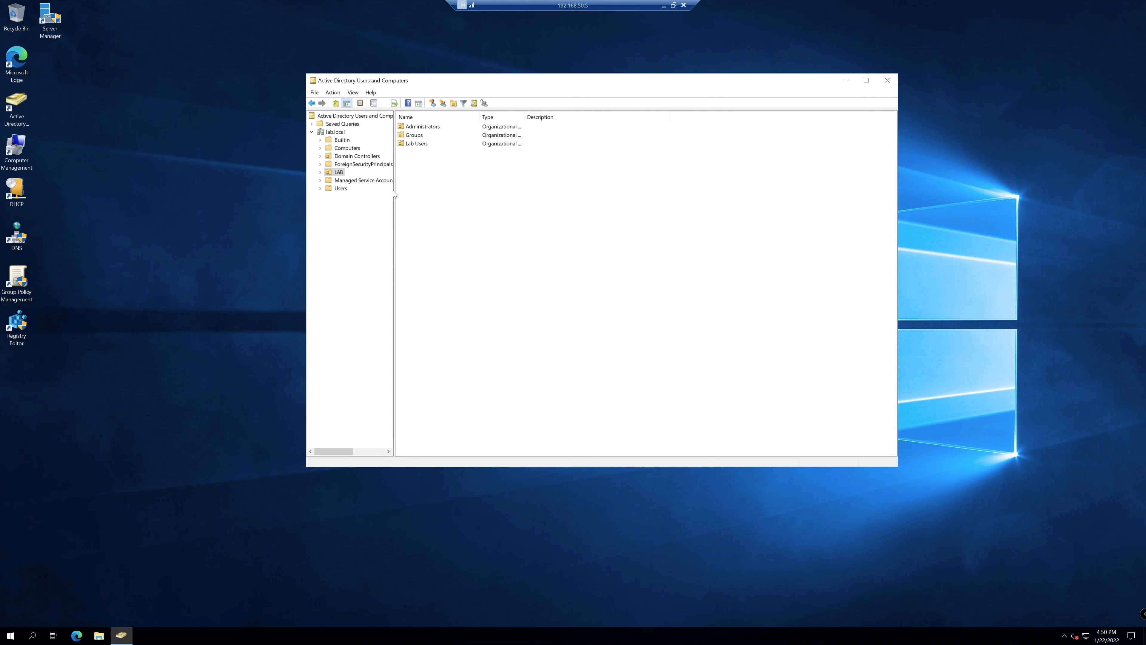
left_click_drag(394, 192, 444, 192)
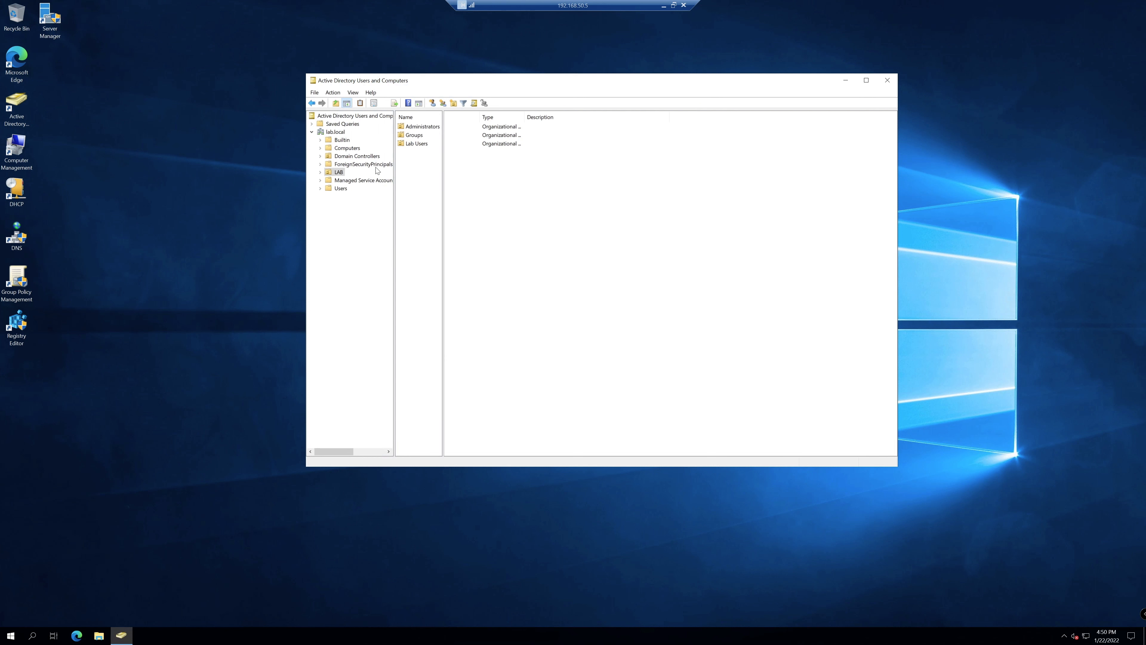
right_click(336, 133)
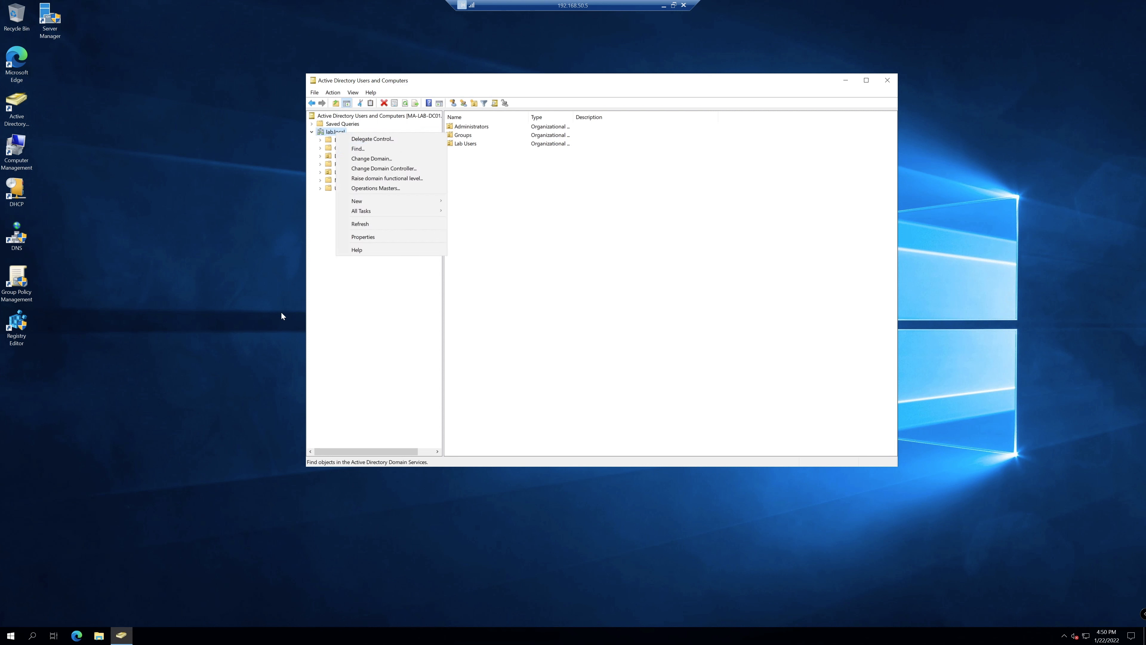
left_click(329, 322)
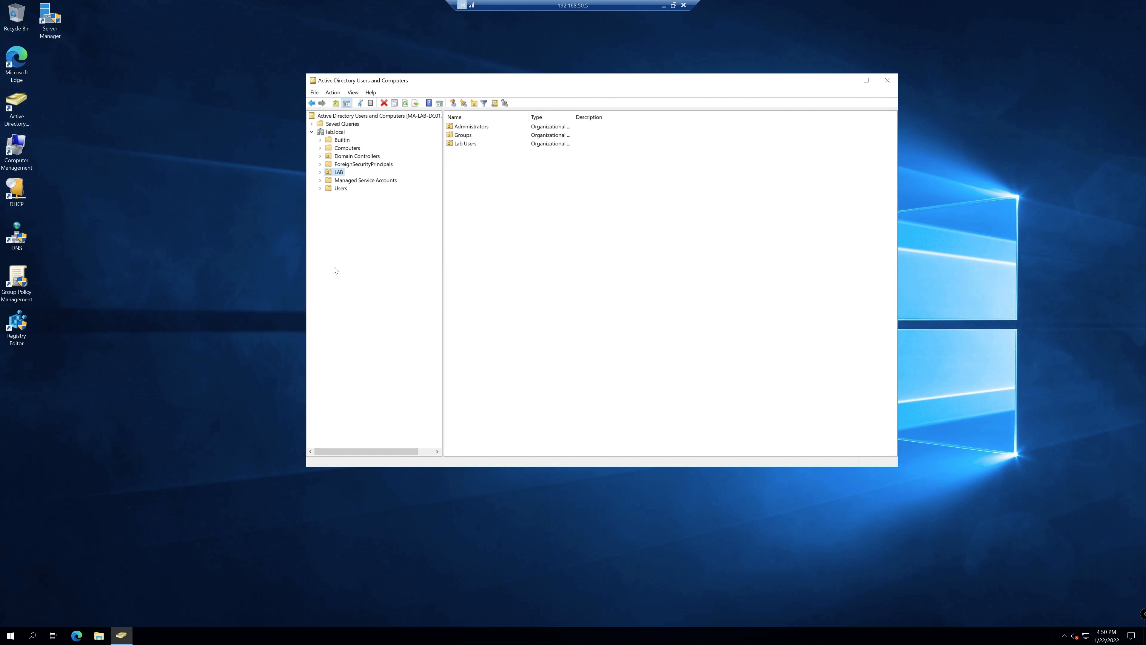
- Expand the LAB organizational unit and review the contents of its Administrators, Groups and Lab Users units
left_click(320, 173)
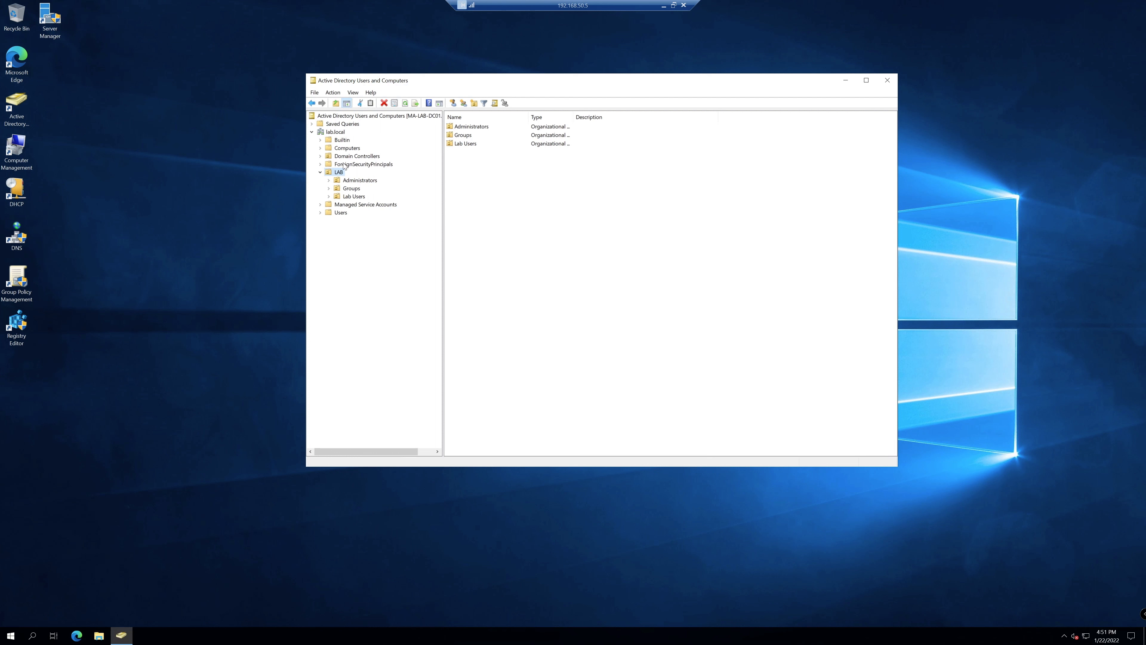
left_click(354, 196)
left_click(361, 180)
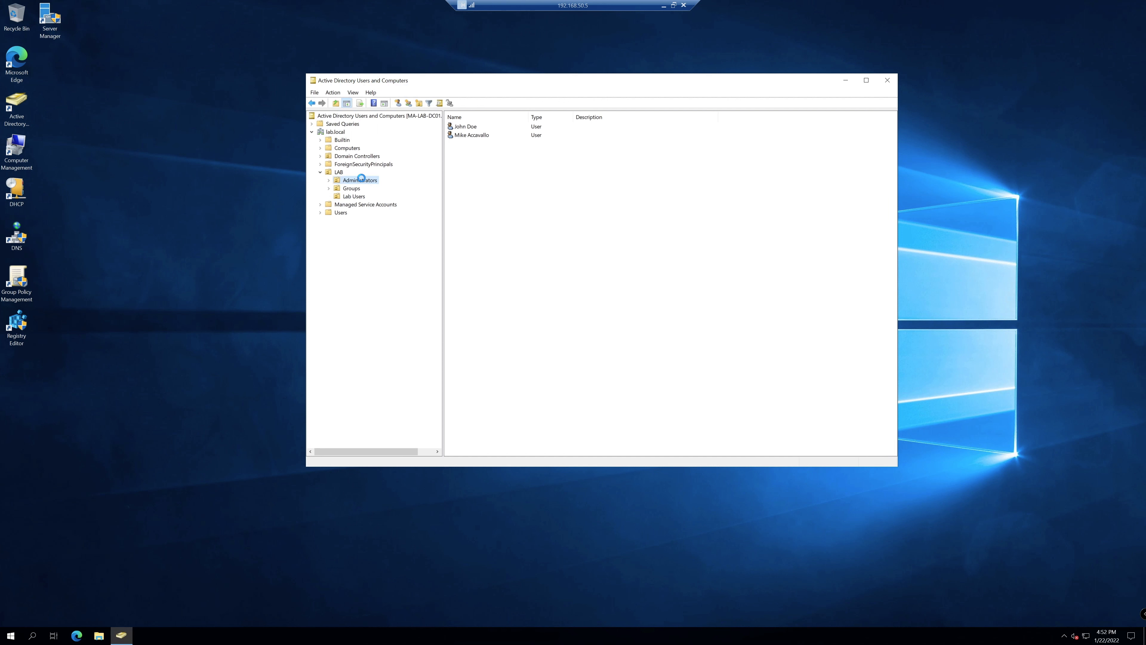
left_click(351, 188)
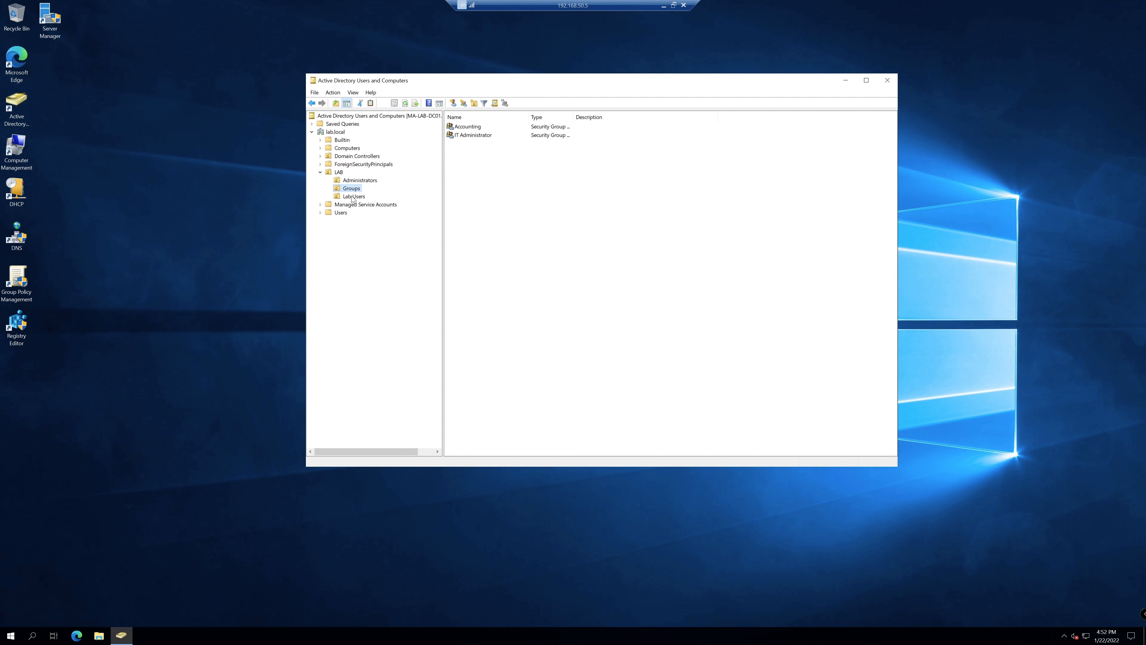
left_click(353, 197)
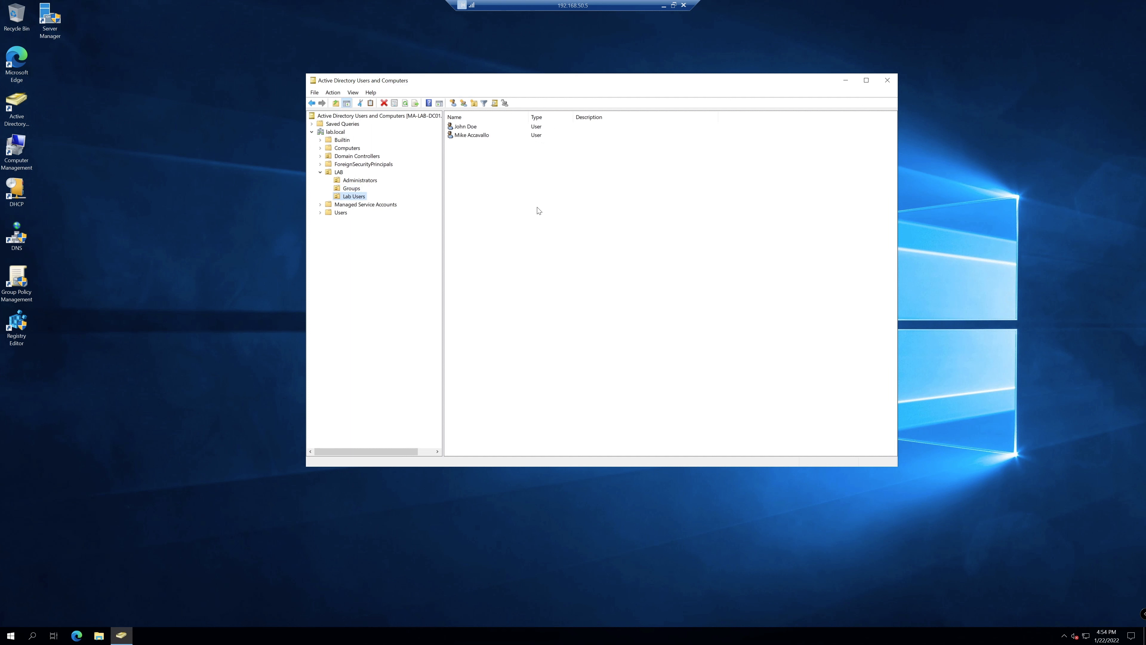
- Start a new user in the Lab Users organizational unit and enter the user's first name, last name and logon name
right_click(359, 198)
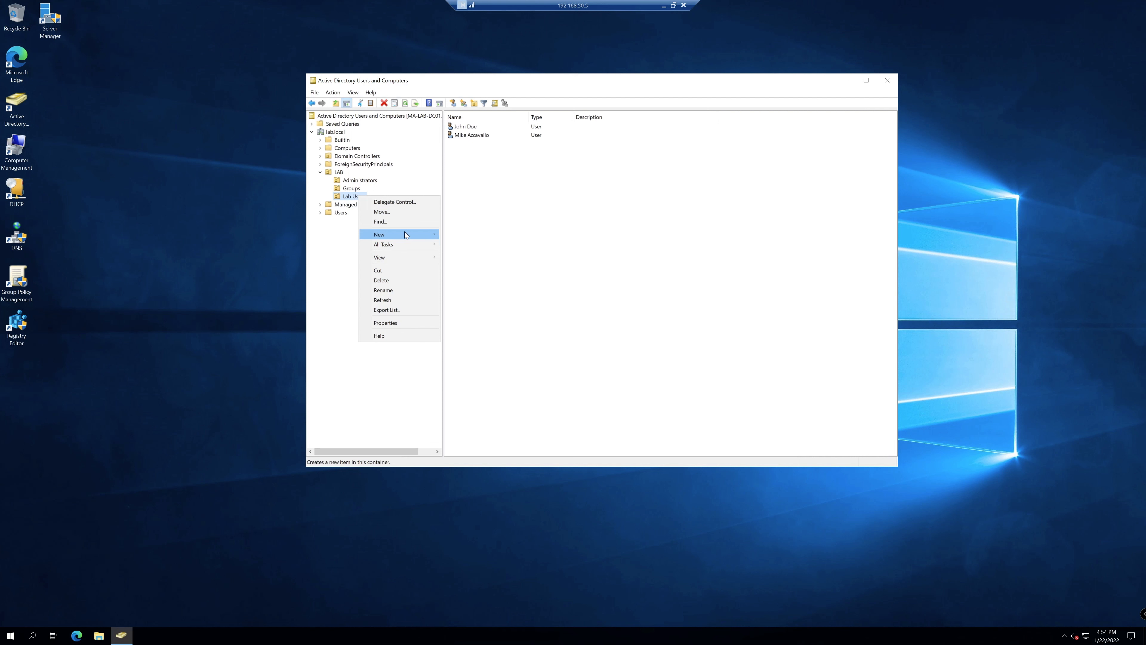
mouse_move(405, 234)
left_click(476, 322)
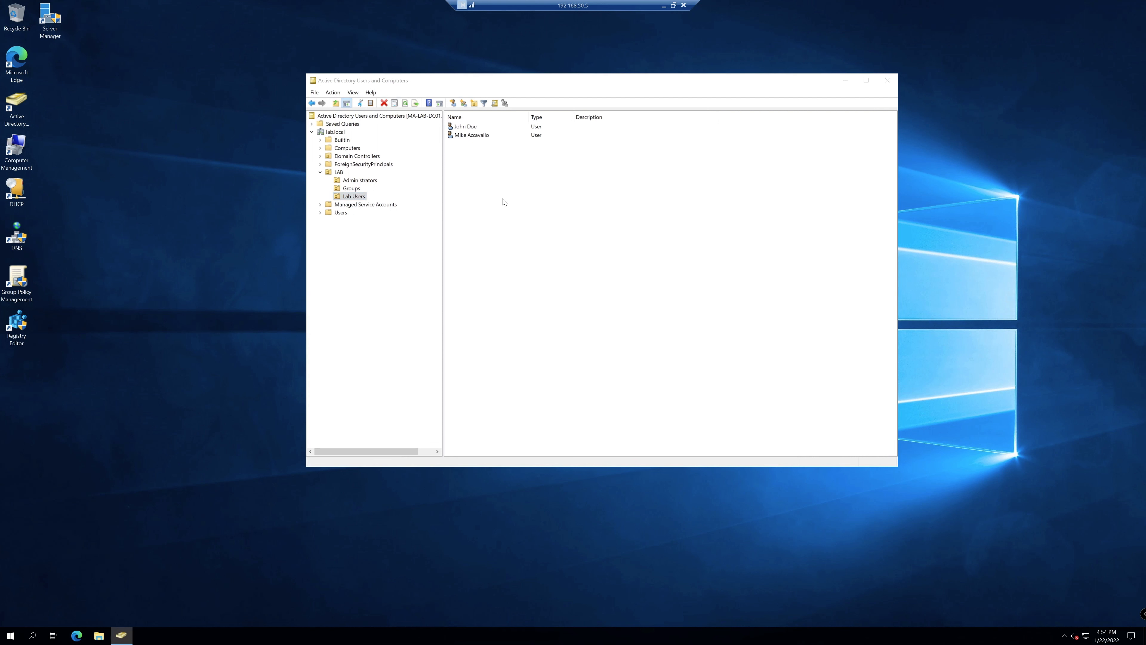
left_click_drag(366, 88, 450, 93)
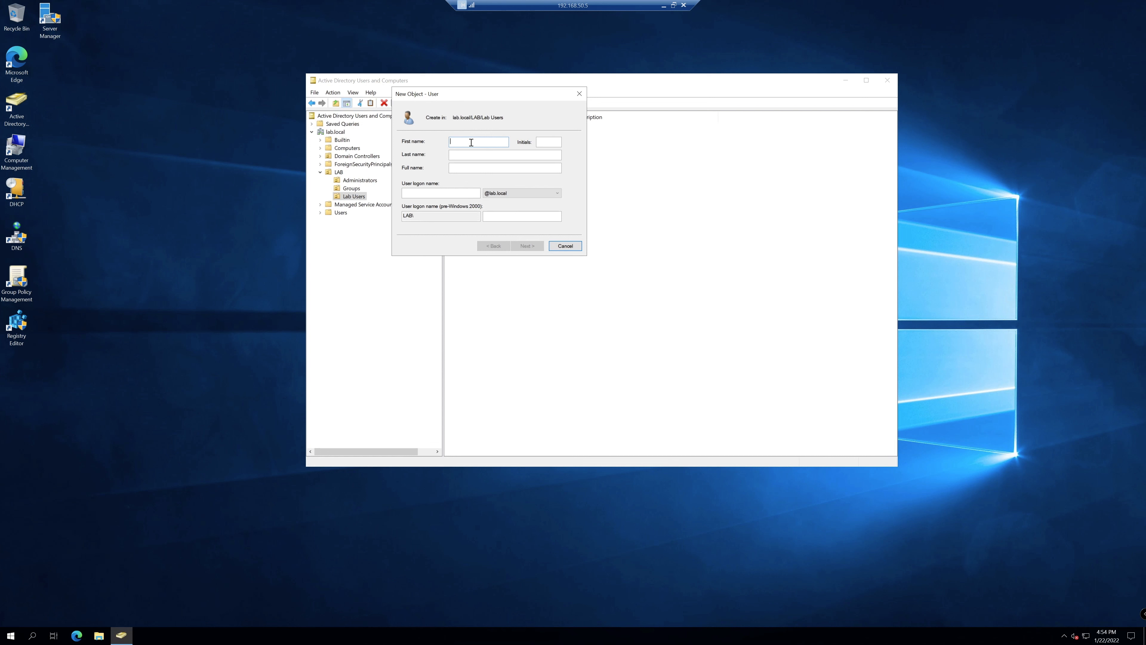
type("im")
key("Tab")
left_click(429, 193)
type("tsmith")
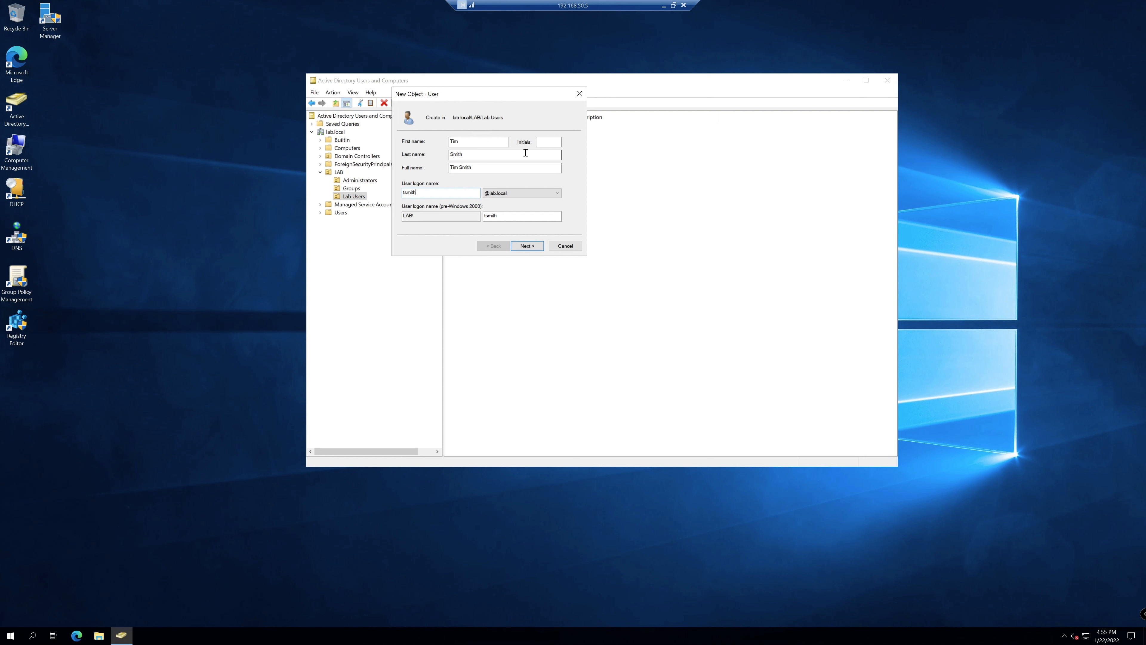
left_click(527, 246)
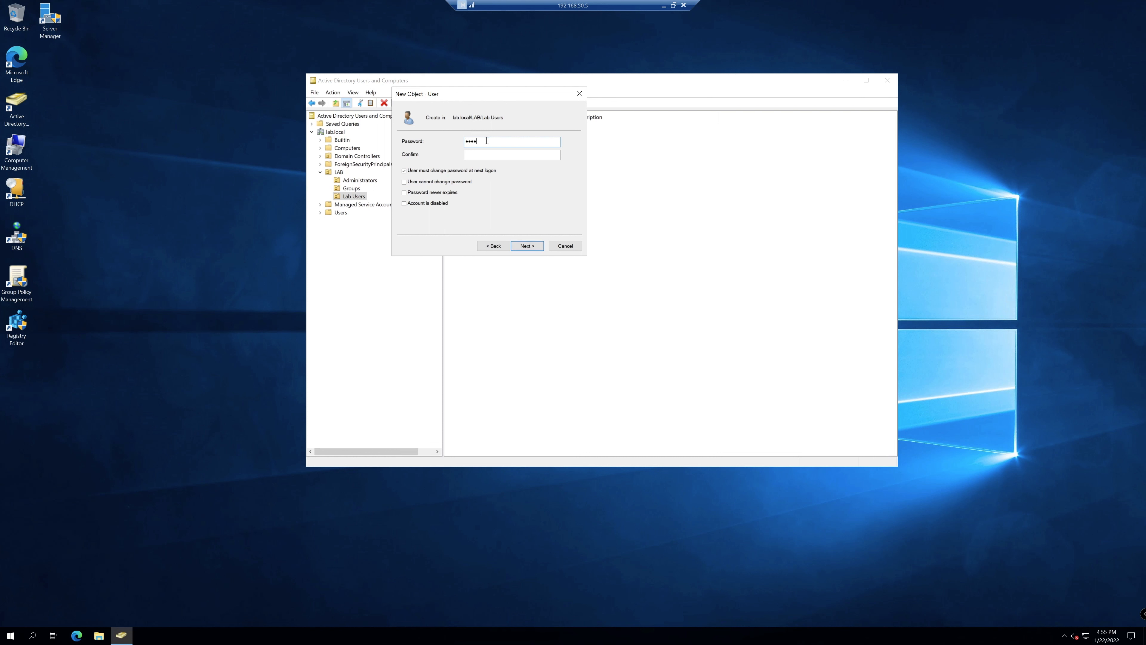
- Enter and confirm the new user's account password, keep the change required at next logon, and finish creating the user
key("ctrl+a")
type("••••••••")
key("Tab")
type("••")
left_click(531, 244)
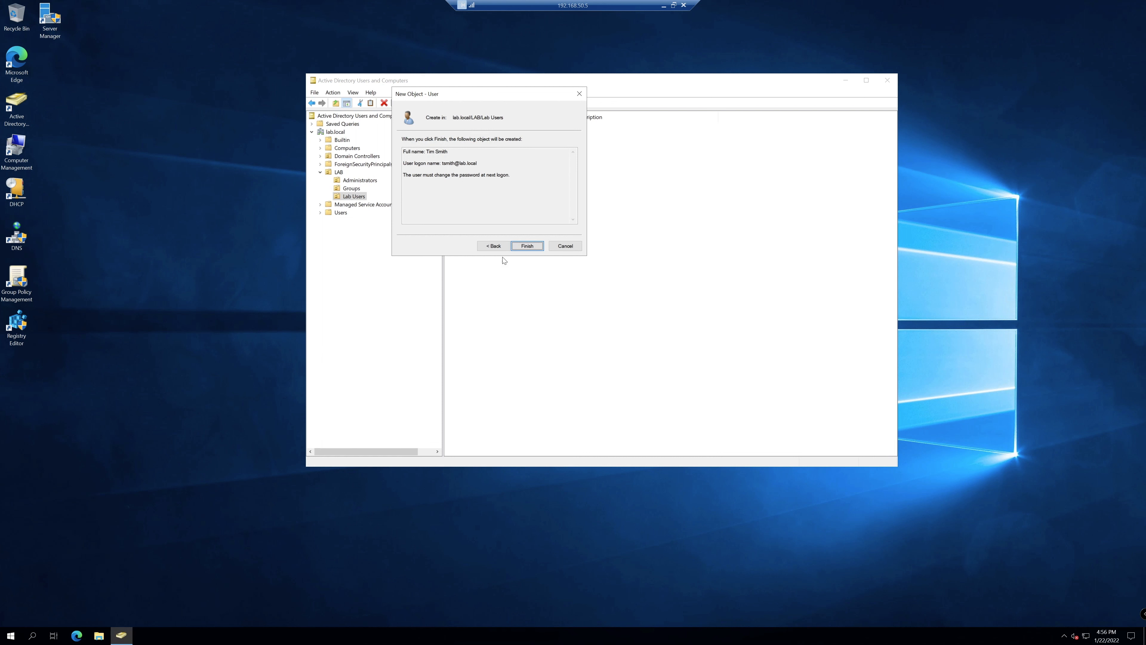
left_click(536, 248)
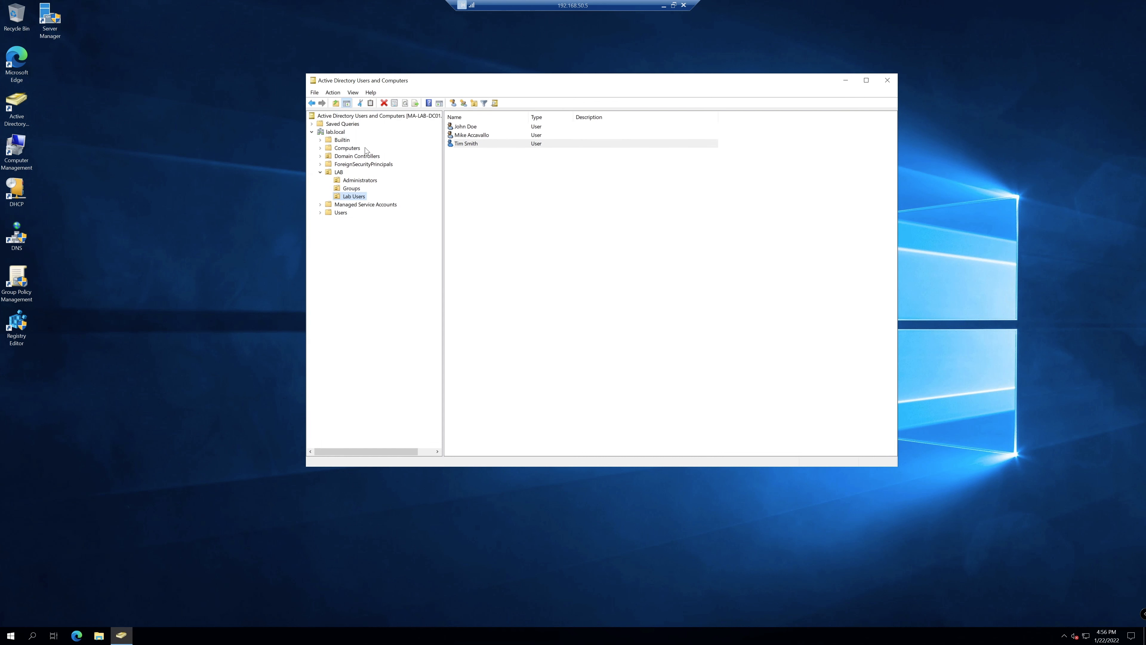
- Find the new user in Lab Users, open its properties and review the General details such as description, telephone and e-mail
left_click(480, 144)
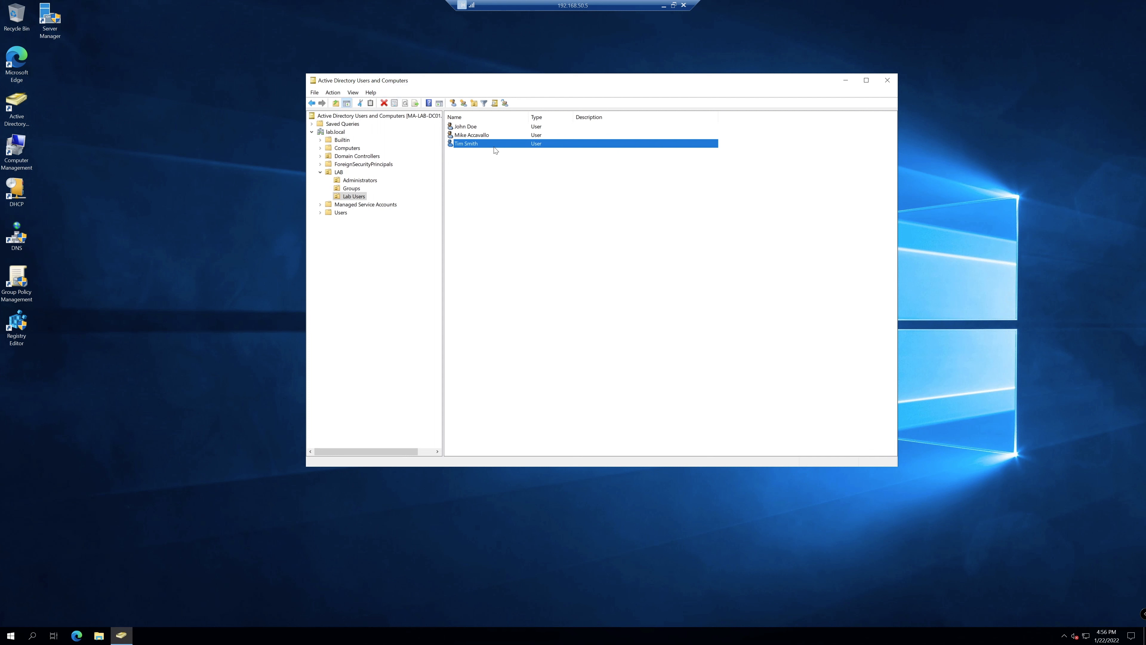
left_click(339, 174)
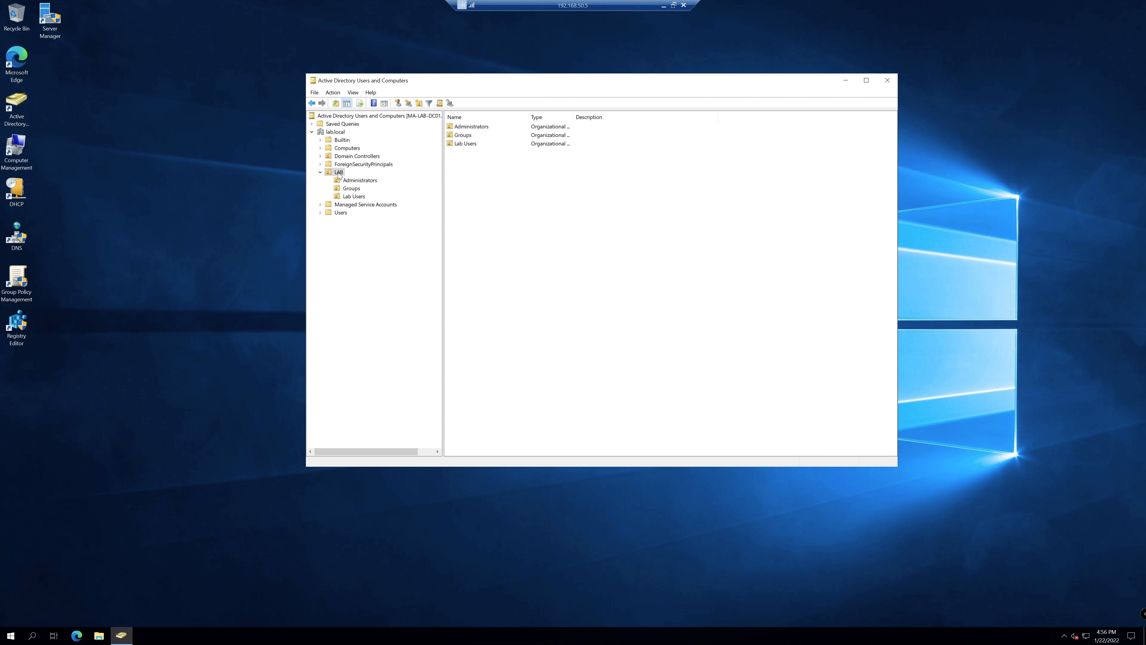
left_click(352, 198)
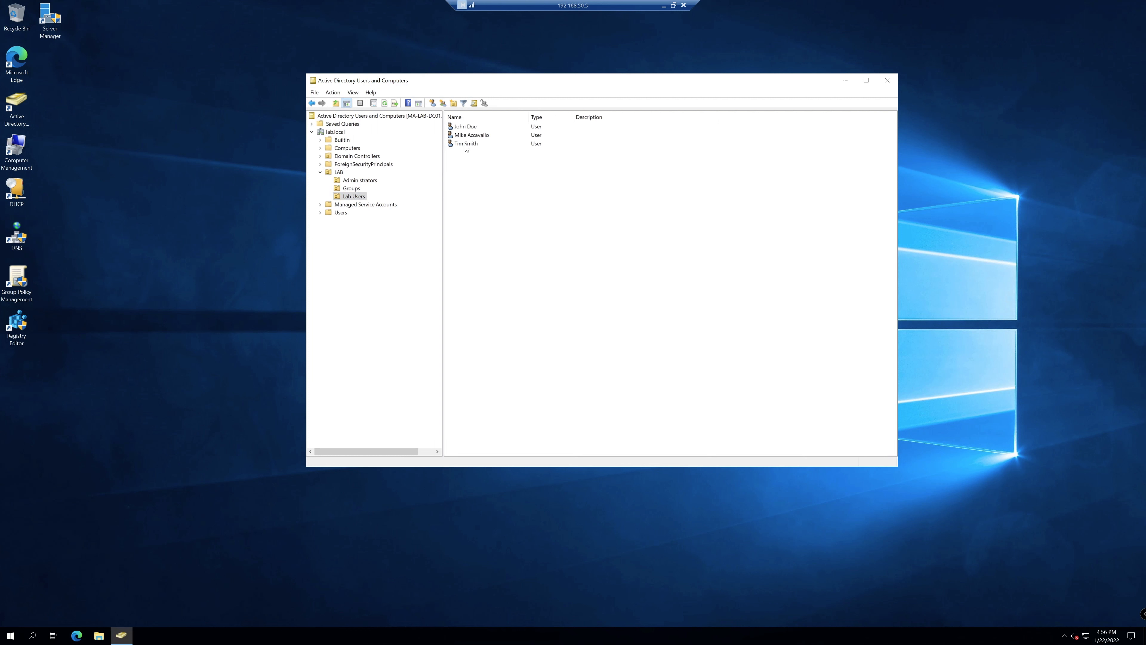
double_click(466, 144)
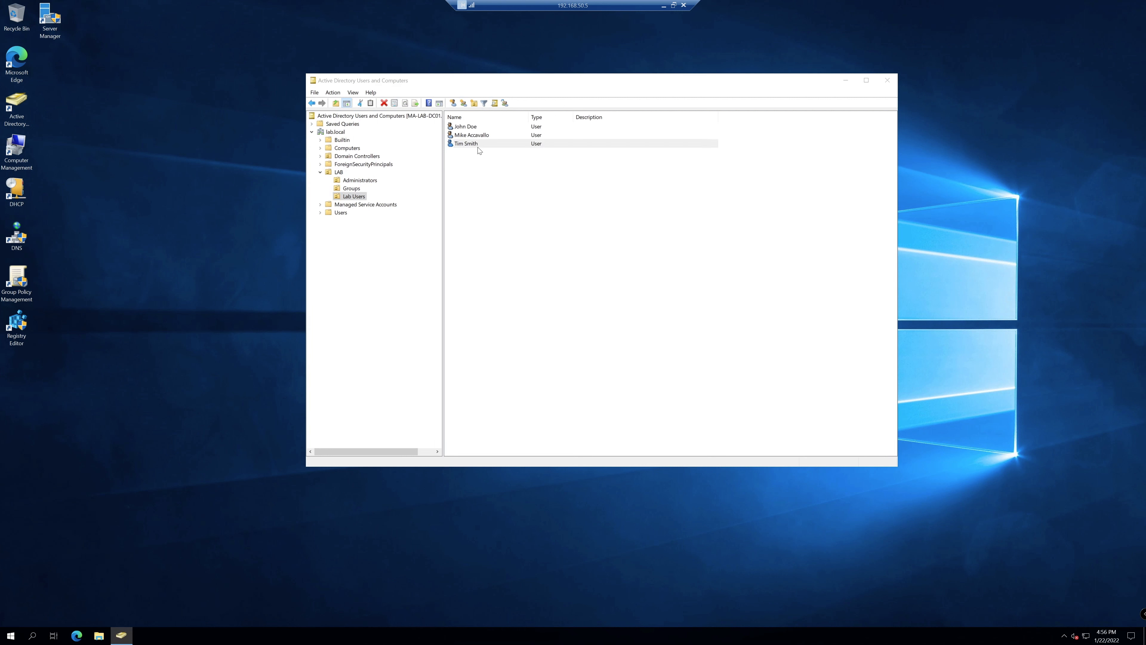
left_click_drag(572, 158, 467, 124)
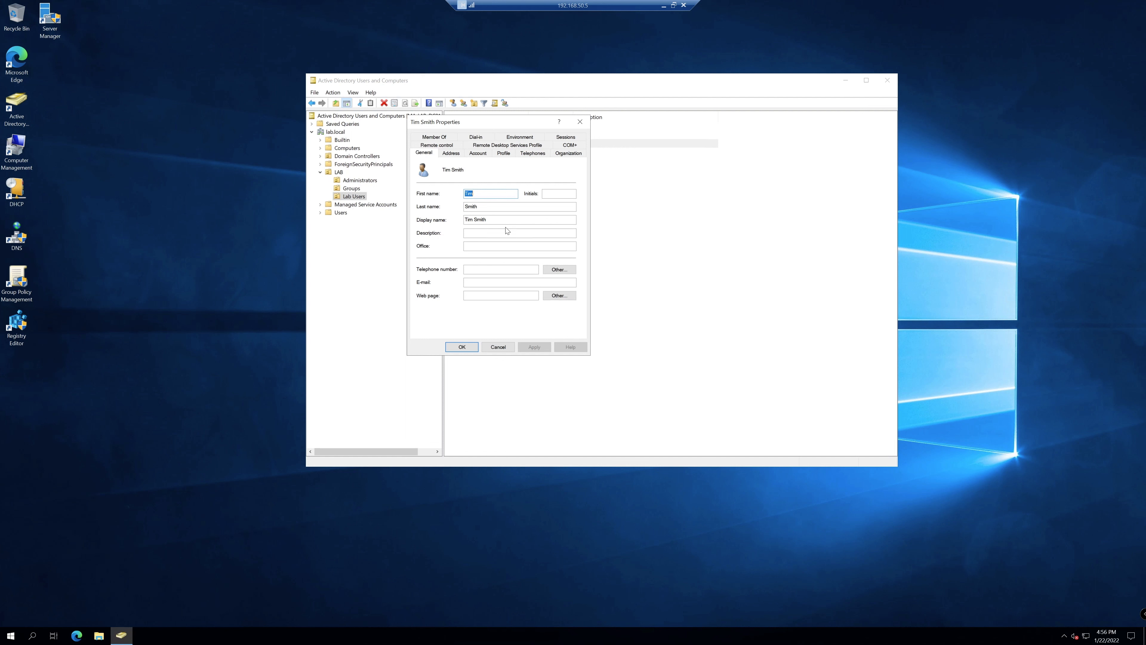
left_click(489, 232)
left_click(482, 269)
left_click(482, 283)
- Review the new user's Address, Account, Profile and Telephones properties, including the list of account options
left_click(451, 153)
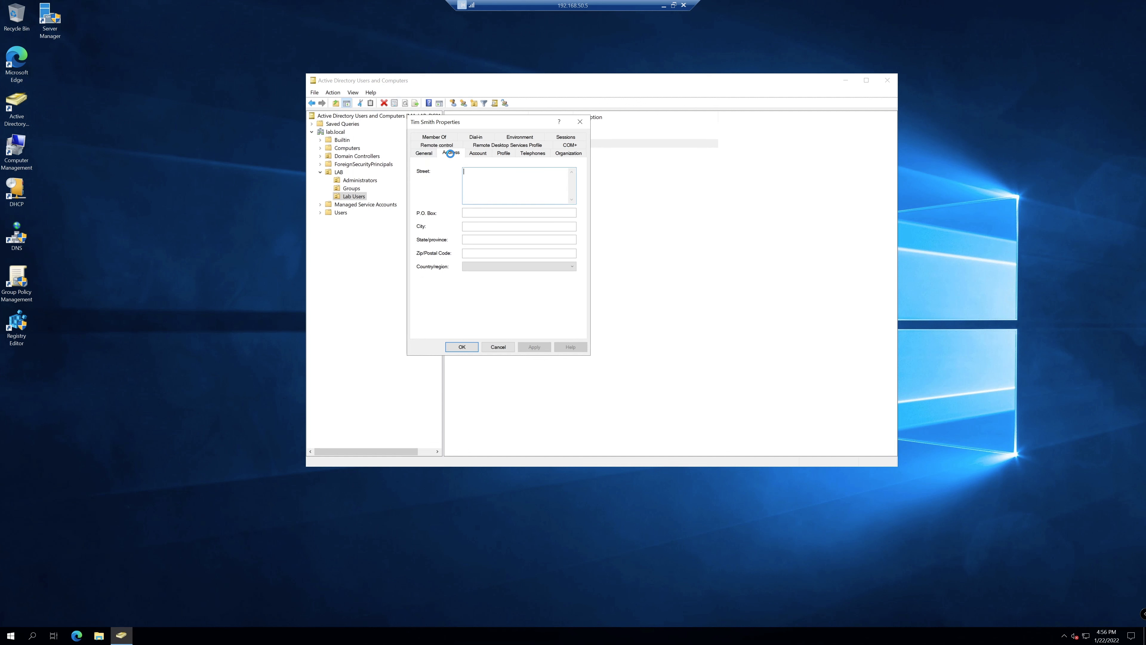
left_click(478, 152)
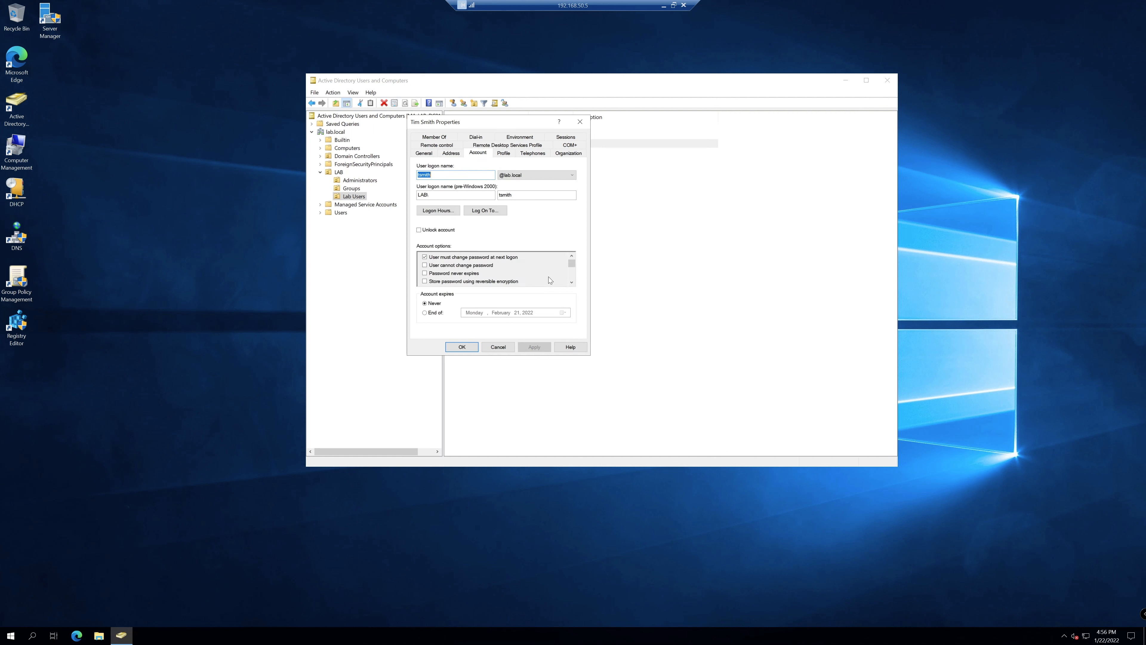
mouse_move(573, 264)
left_mouse_down()
mouse_move(573, 276)
mouse_move(573, 261)
left_mouse_up()
left_click(504, 153)
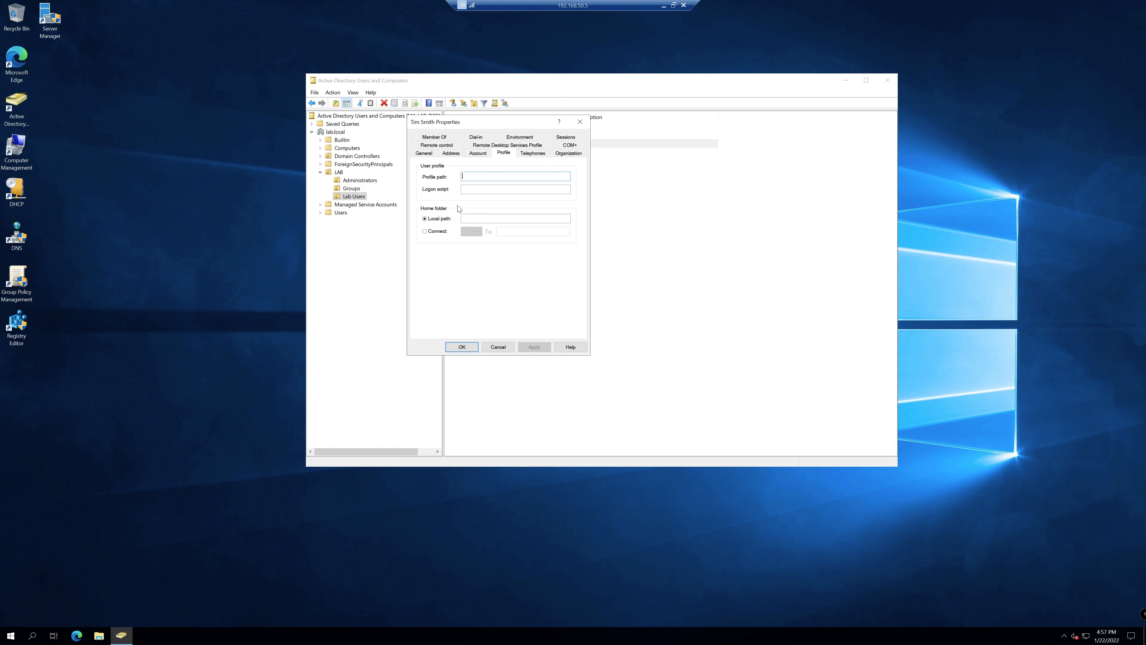
left_click(539, 156)
- Assign an existing lab user as the new user's manager in the Organization details, and clear that manager again
left_click(569, 155)
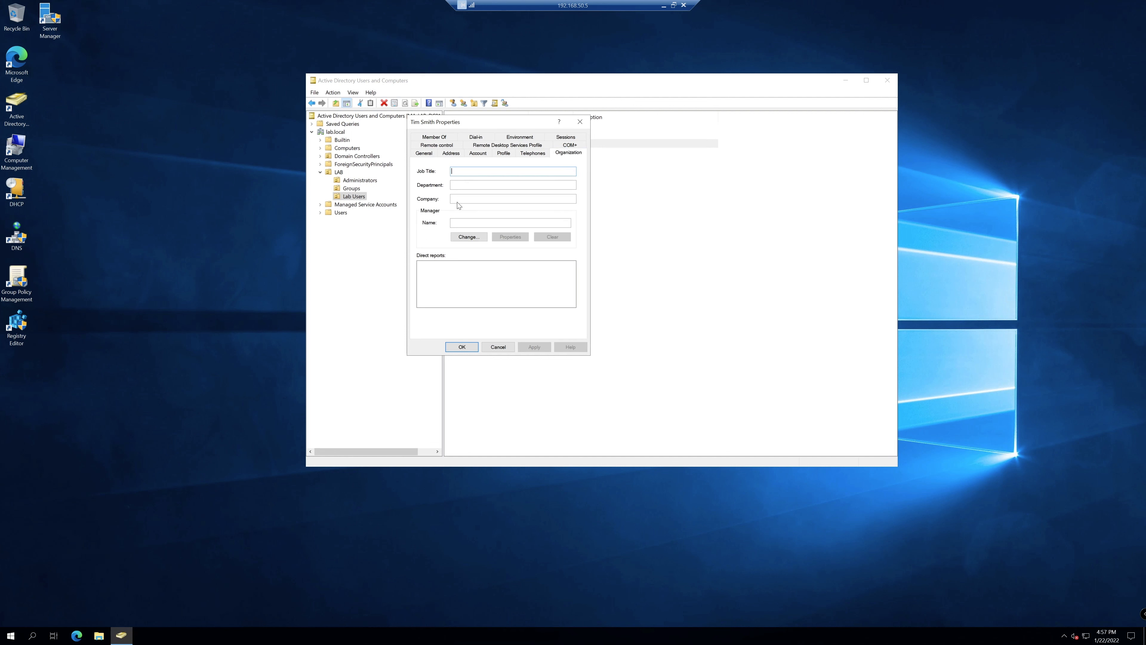
left_click(462, 238)
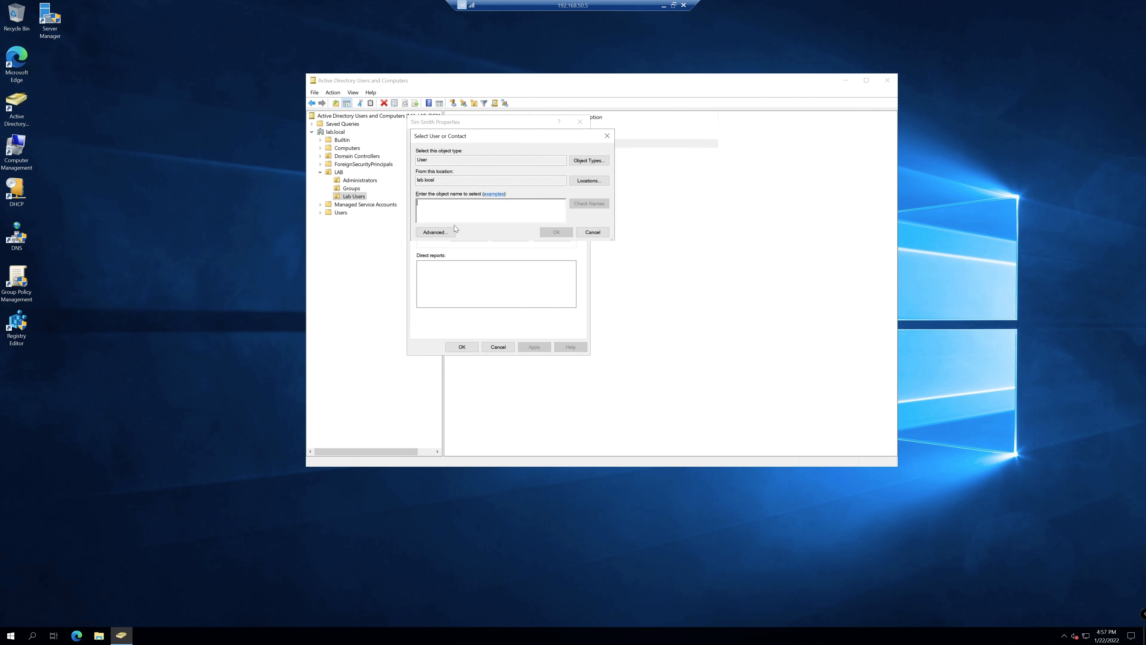
left_click(434, 233)
left_click(608, 236)
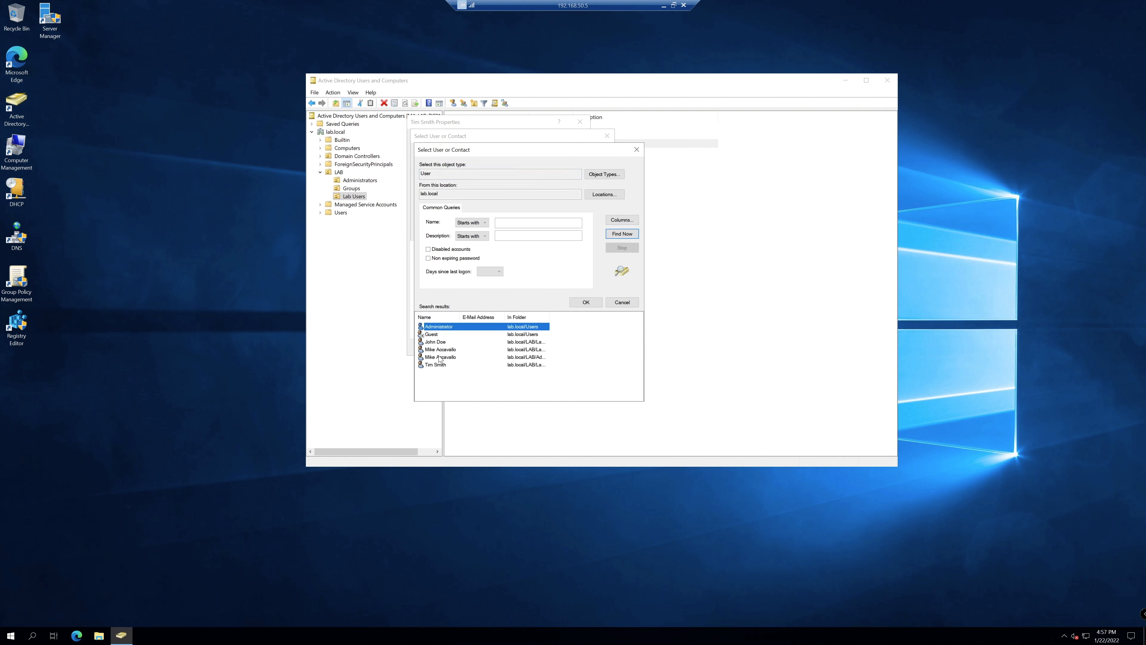
double_click(472, 345)
left_click(556, 232)
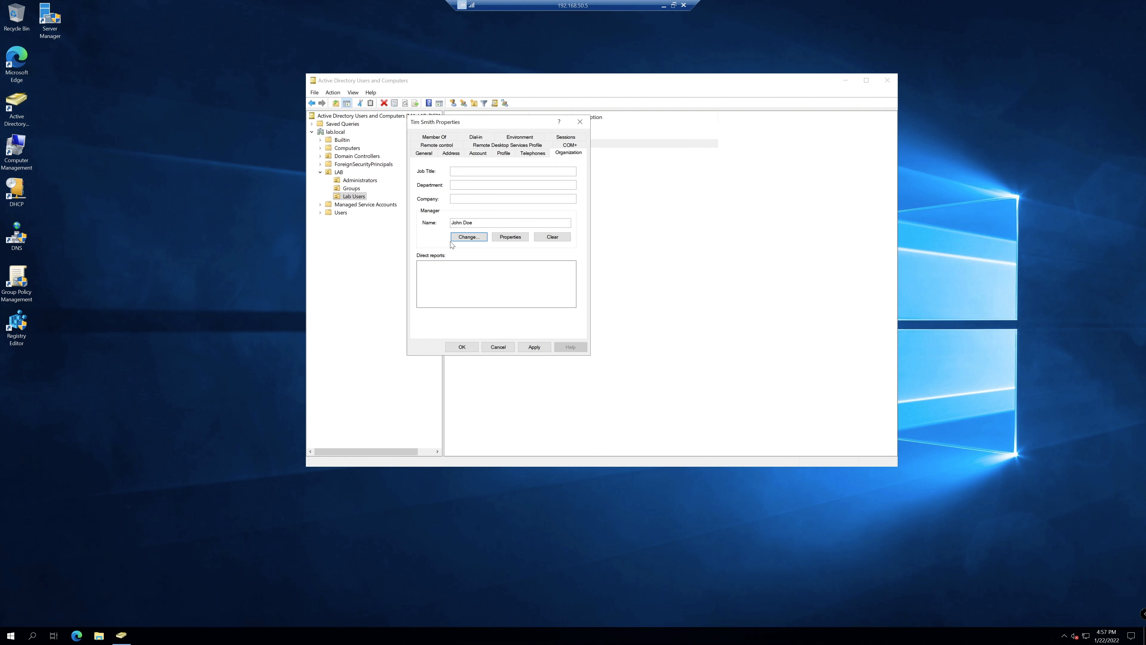
left_click(554, 236)
left_click(534, 346)
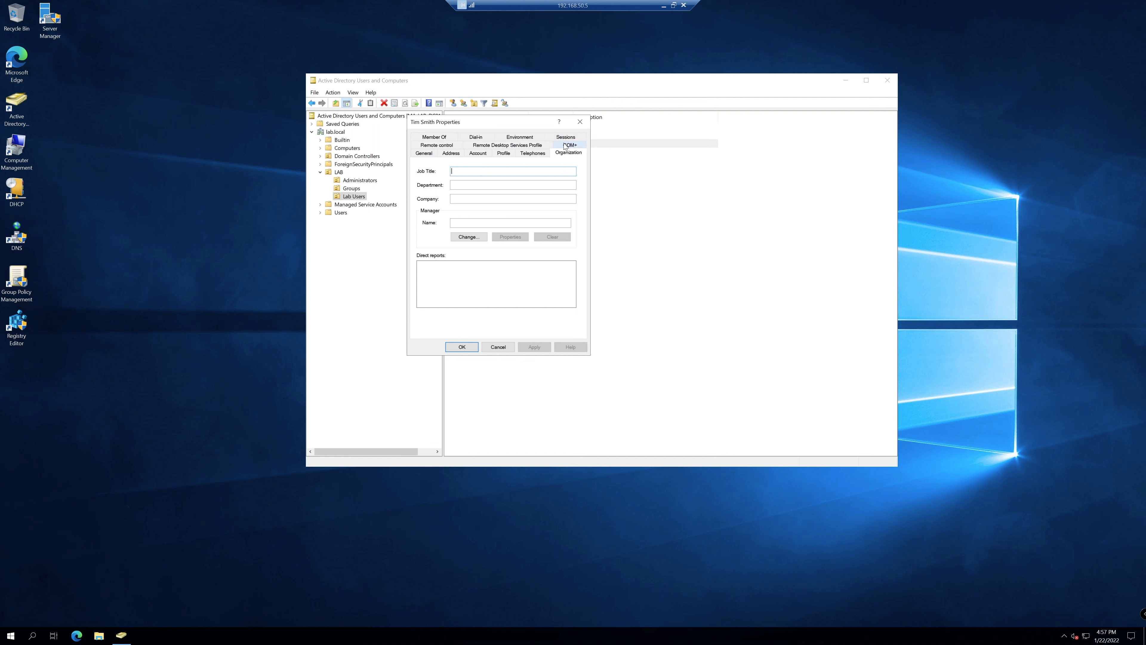
- Add the new user to the Accounting group, searching lab.local for group names starting with "acc"
left_click(449, 137)
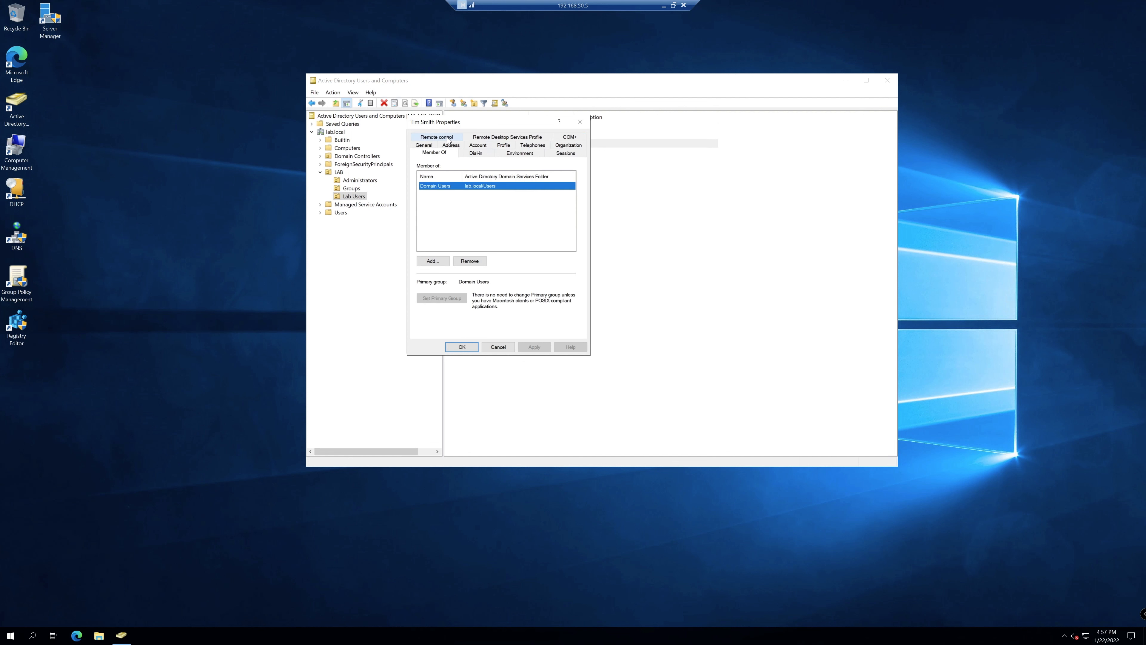
left_click(432, 261)
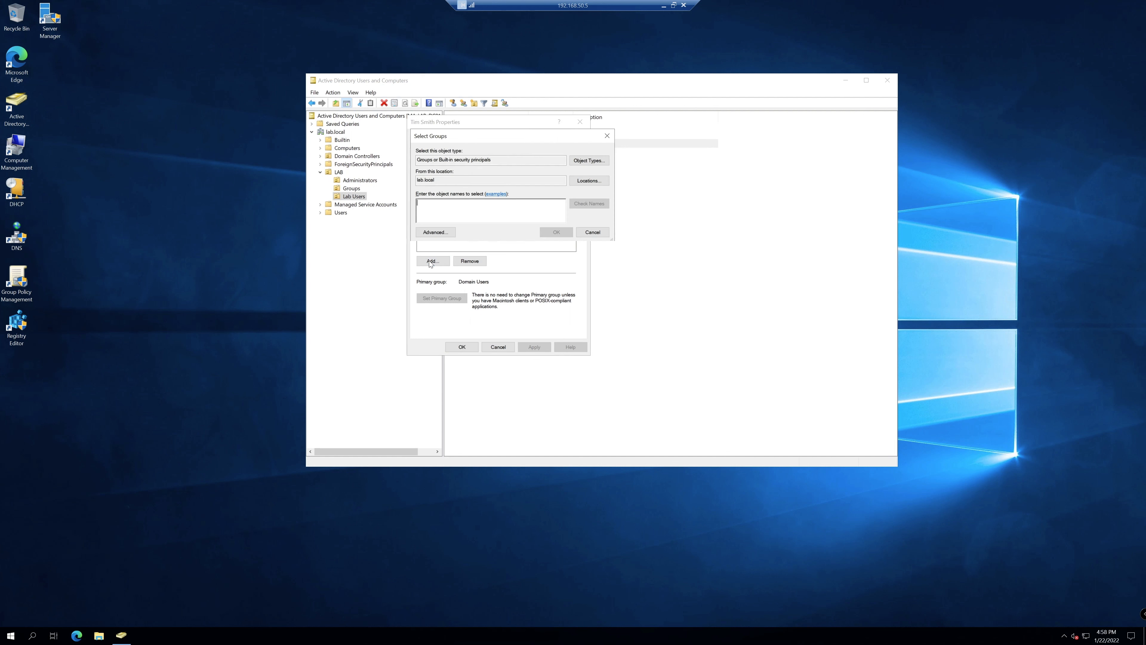
left_click(434, 232)
key("Return")
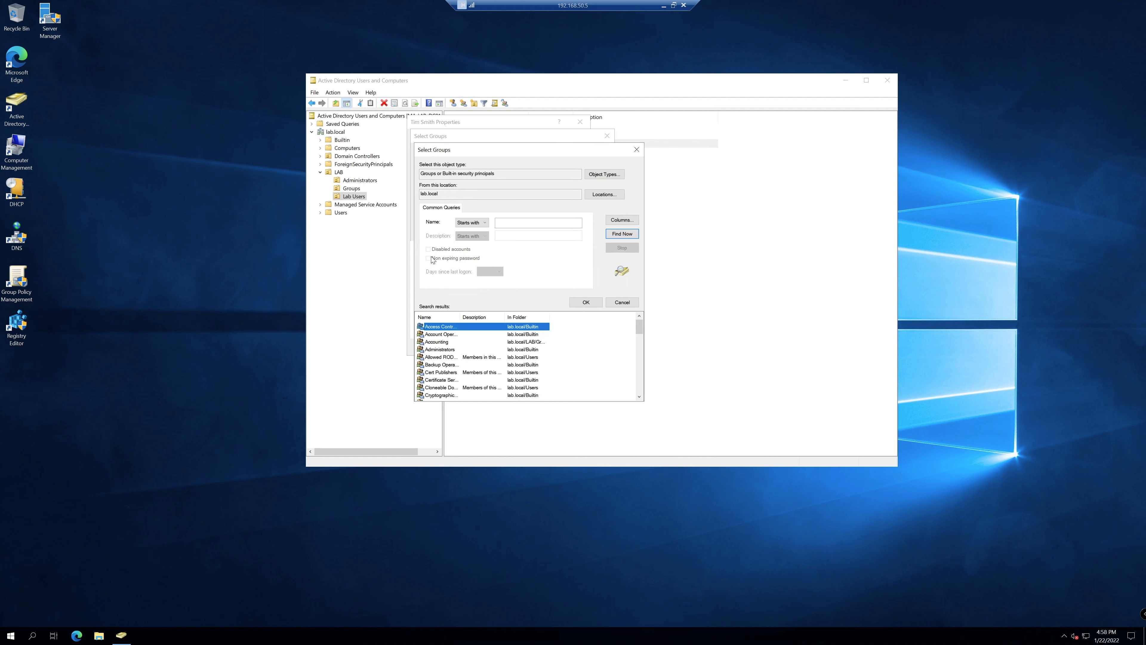
left_click(522, 222)
type("acc")
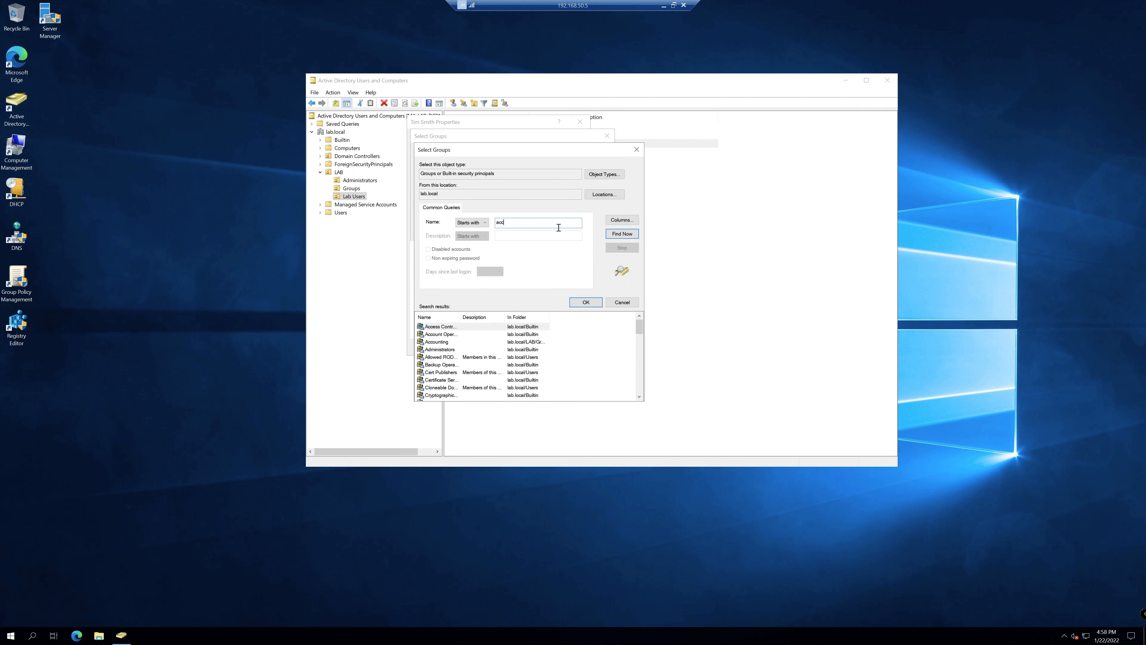
key("Return")
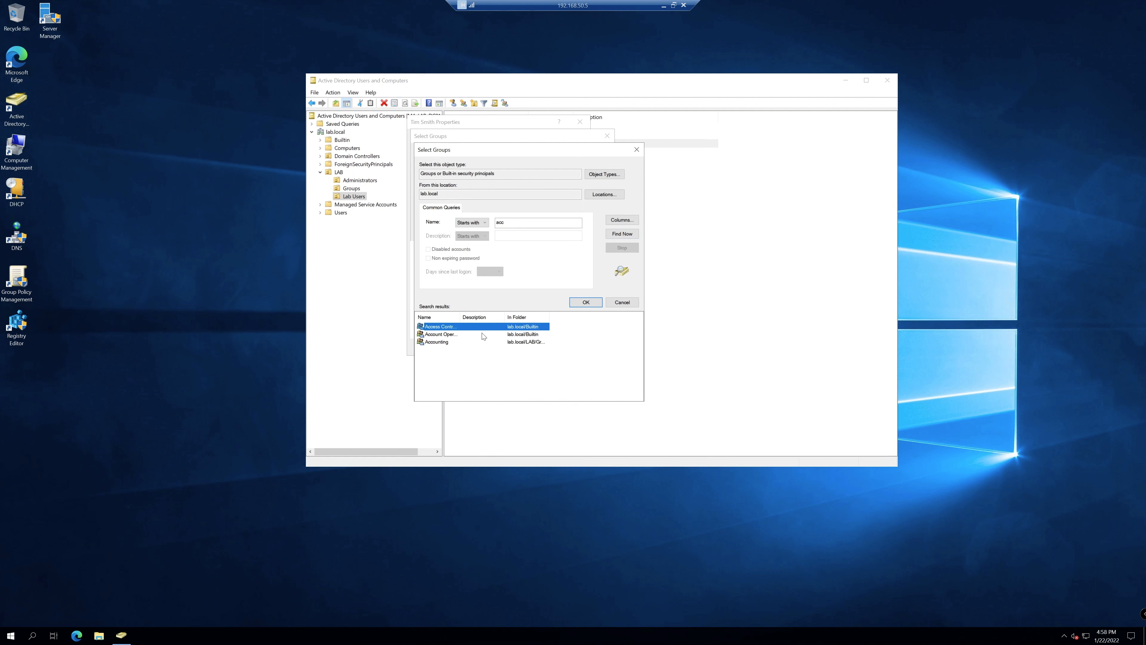
left_click(452, 341)
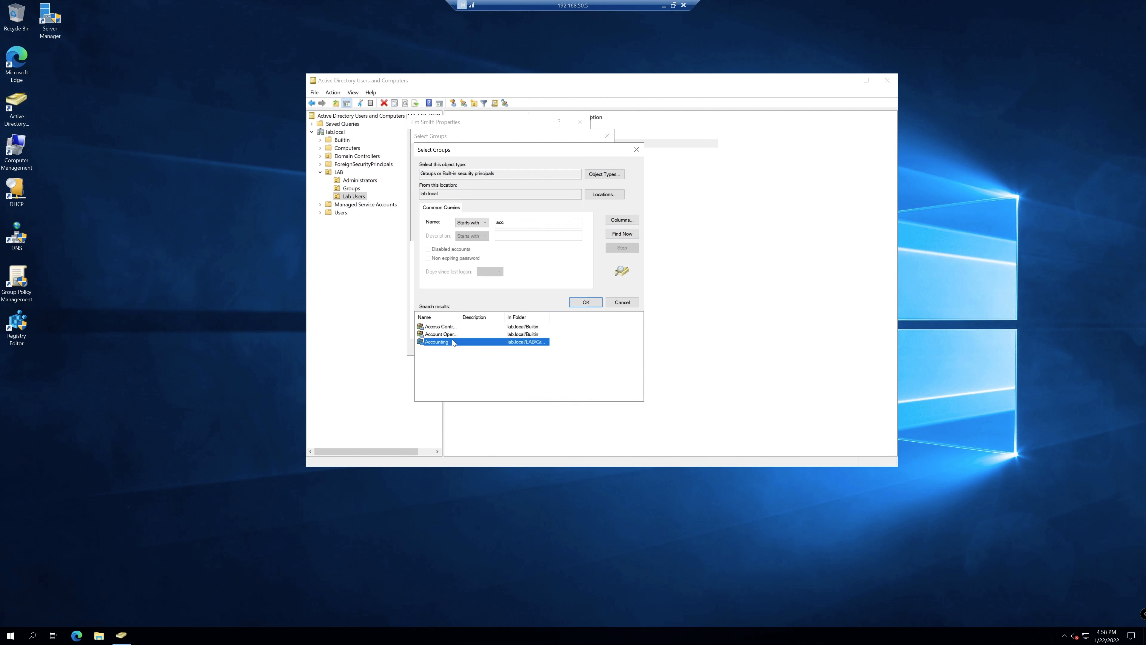
left_click(589, 303)
left_click(544, 232)
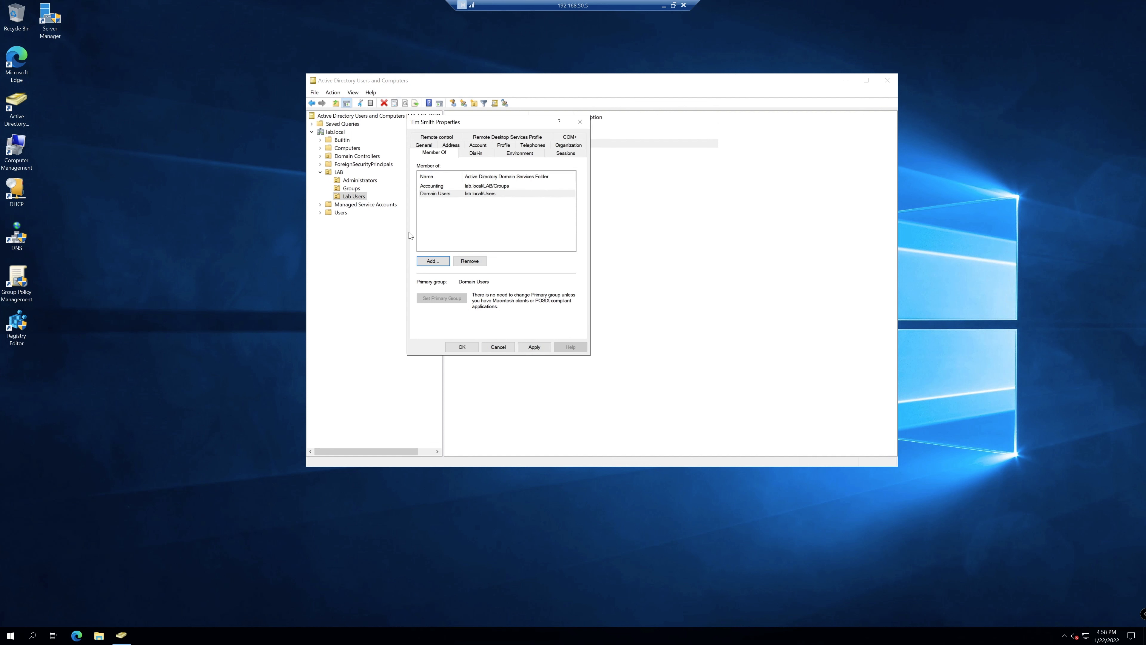
- Compare the user's Domain Users and Accounting memberships, and save and close the user's properties
left_click(433, 194)
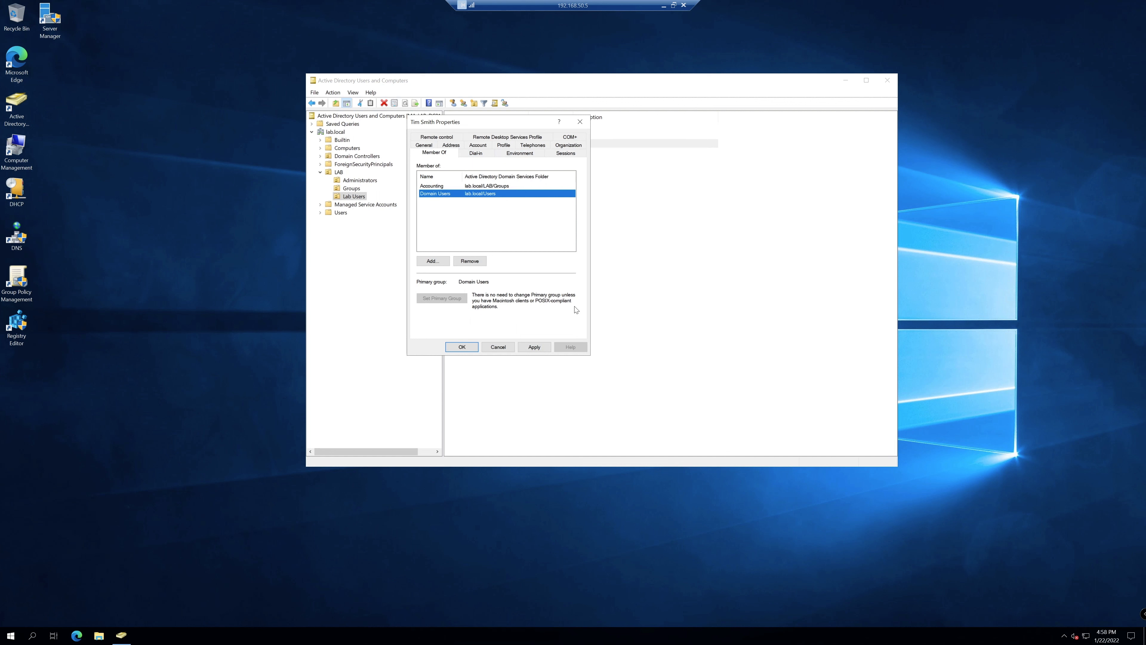
left_click(461, 189)
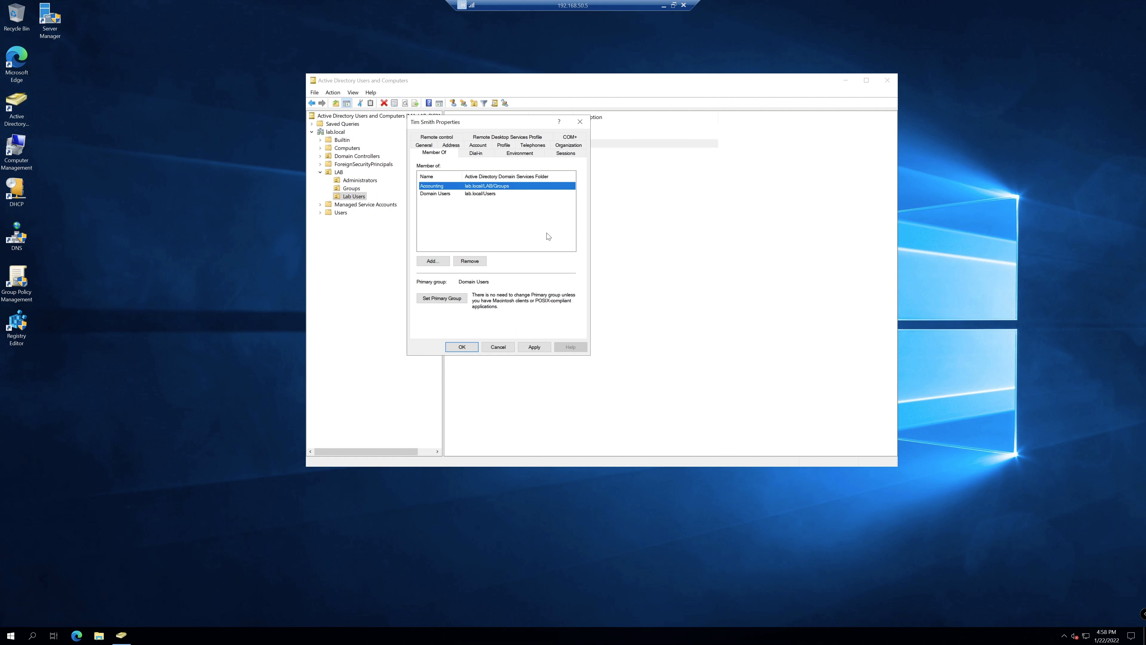
left_click(545, 347)
left_click(466, 347)
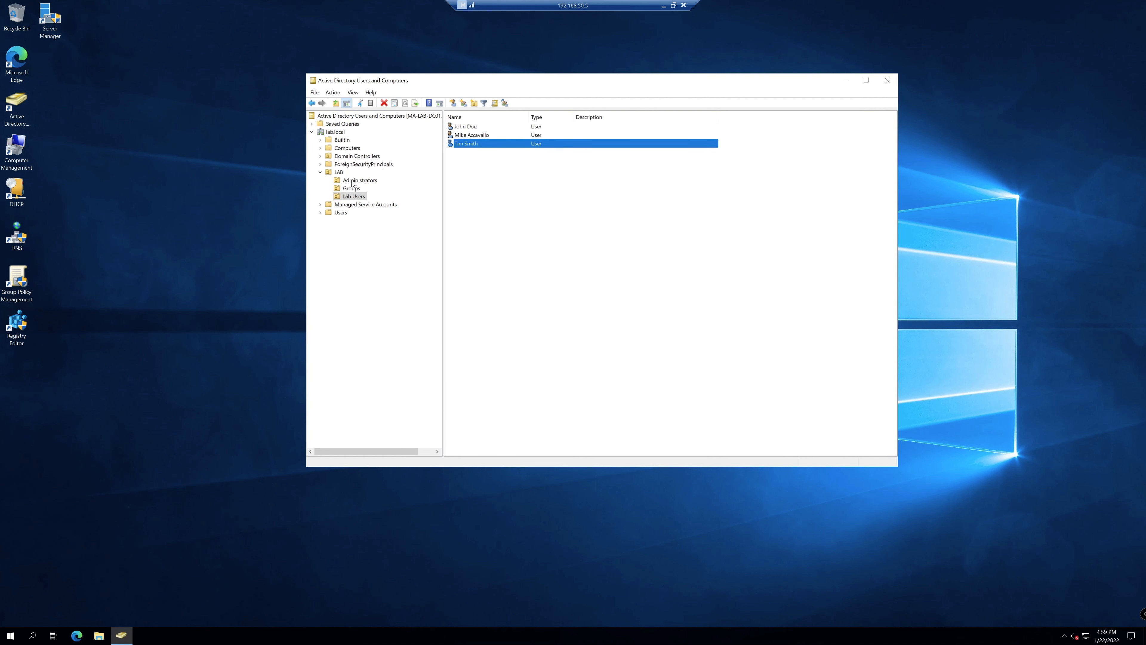
left_click(488, 154)
right_click(469, 143)
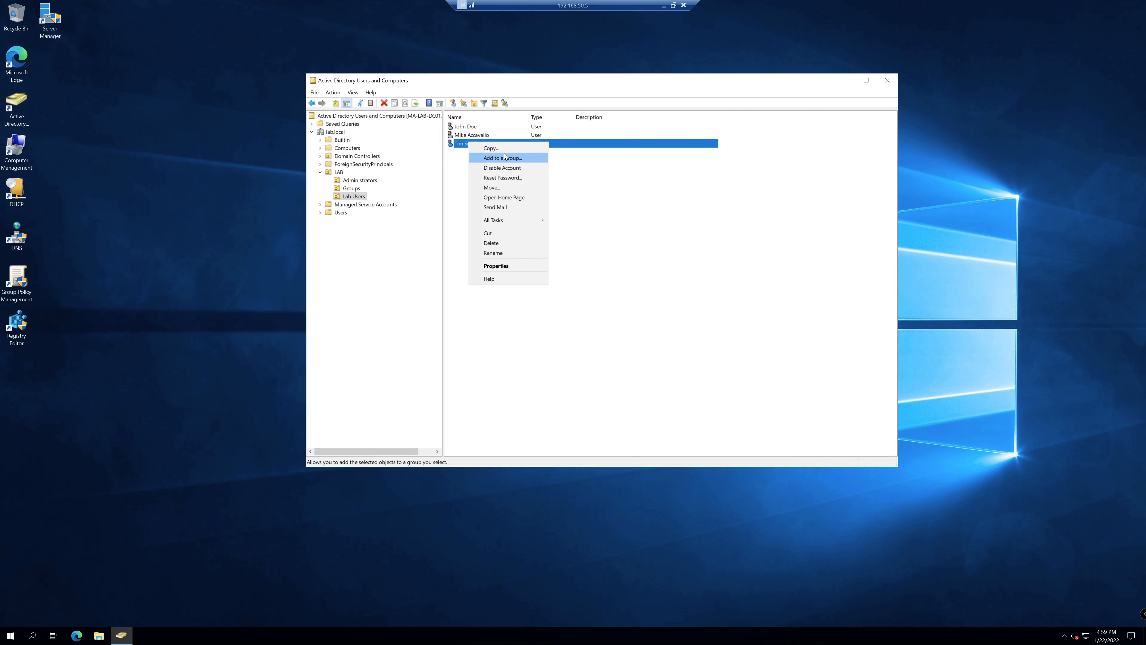
left_click(504, 149)
left_click_drag(403, 89, 546, 114)
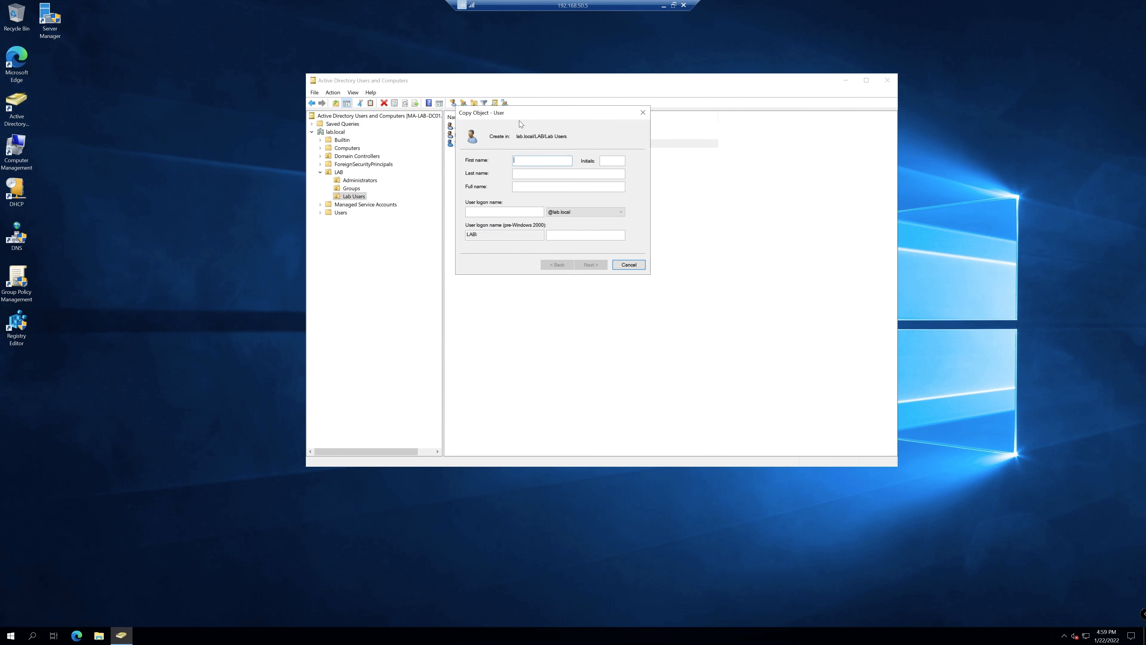
left_click(629, 264)
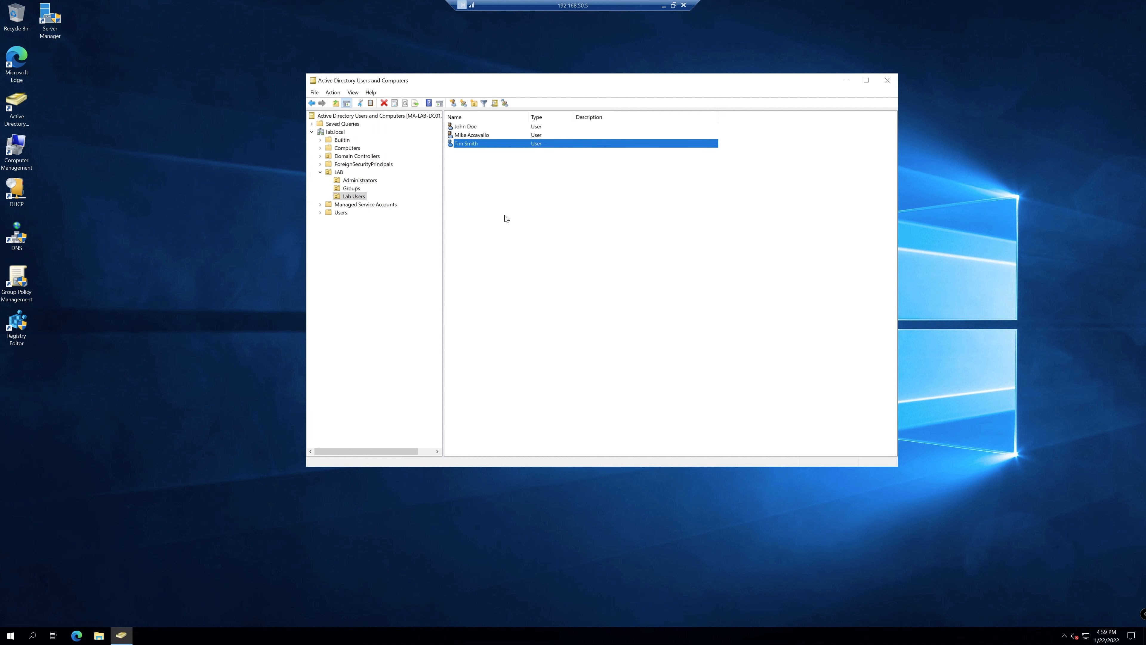
- Open the properties of the account in the Administrators unit and review its Domain Admins and Domain Users memberships
left_click(359, 180)
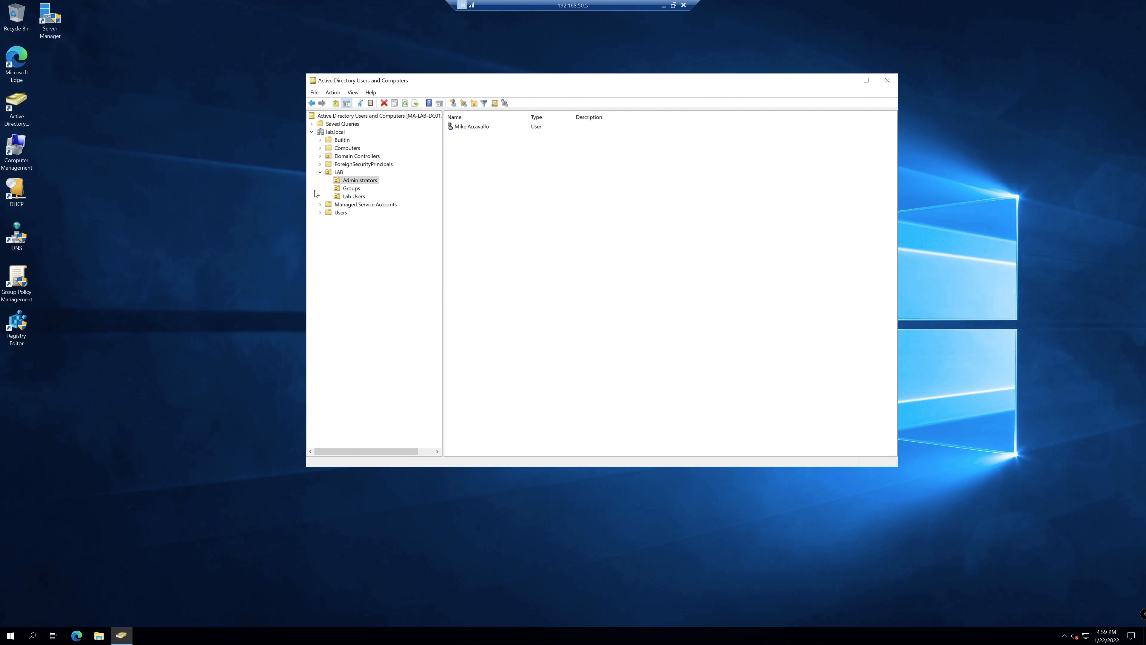
double_click(475, 127)
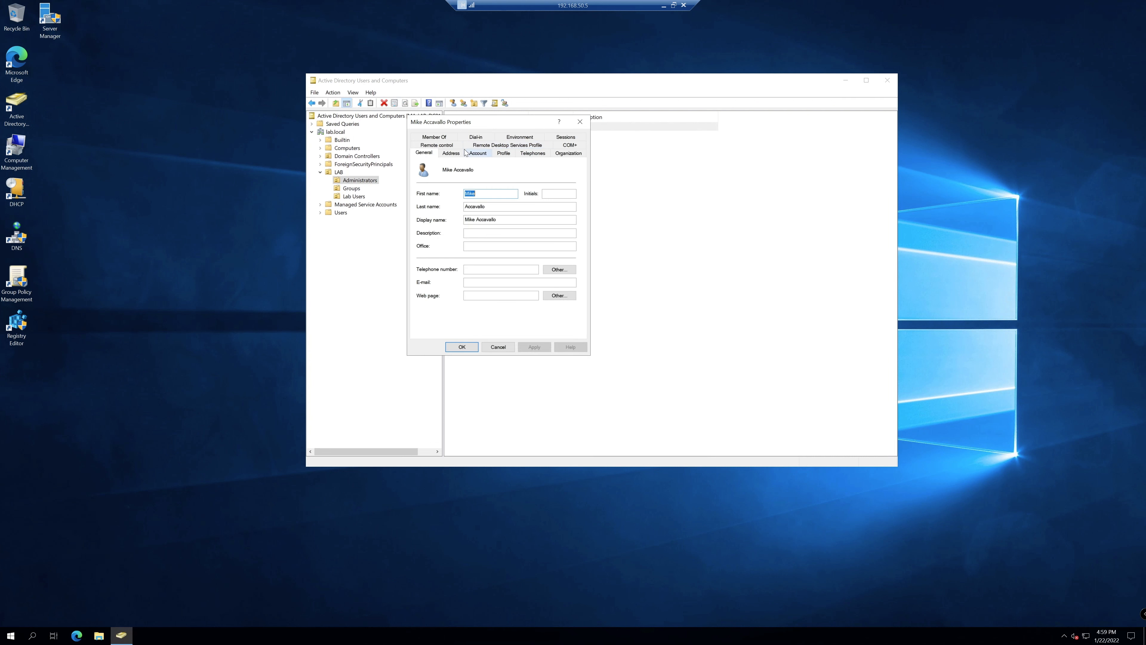
left_click(438, 137)
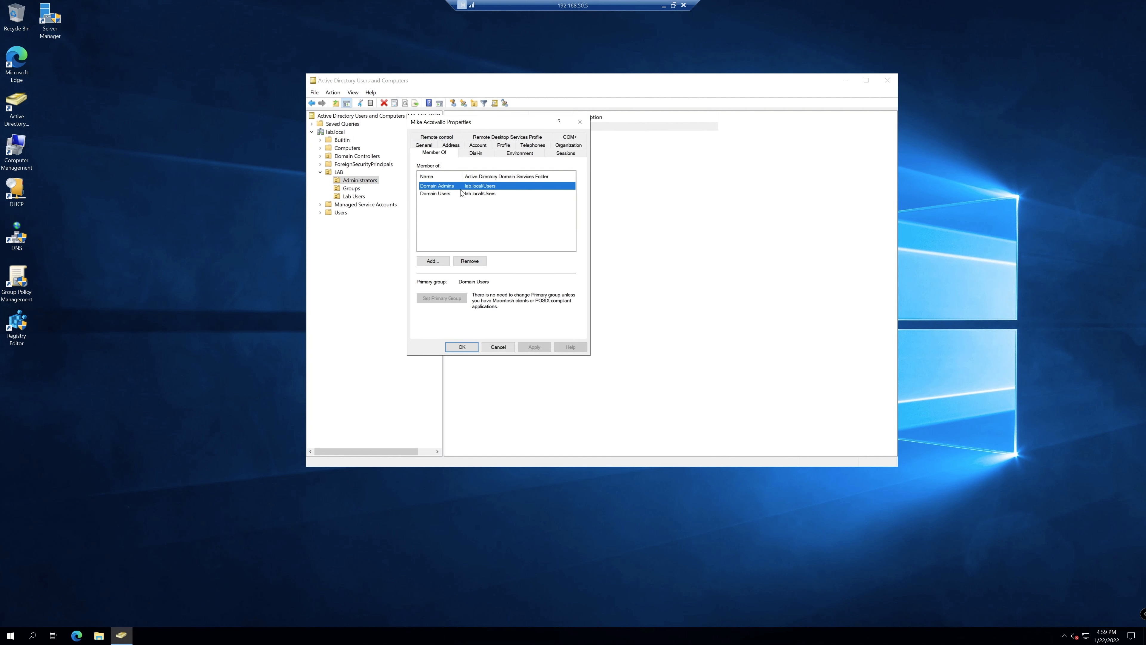
left_click(441, 193)
key("Up")
- Turn on the Unlock account option for the administrator account, and save and close its properties
left_click(478, 145)
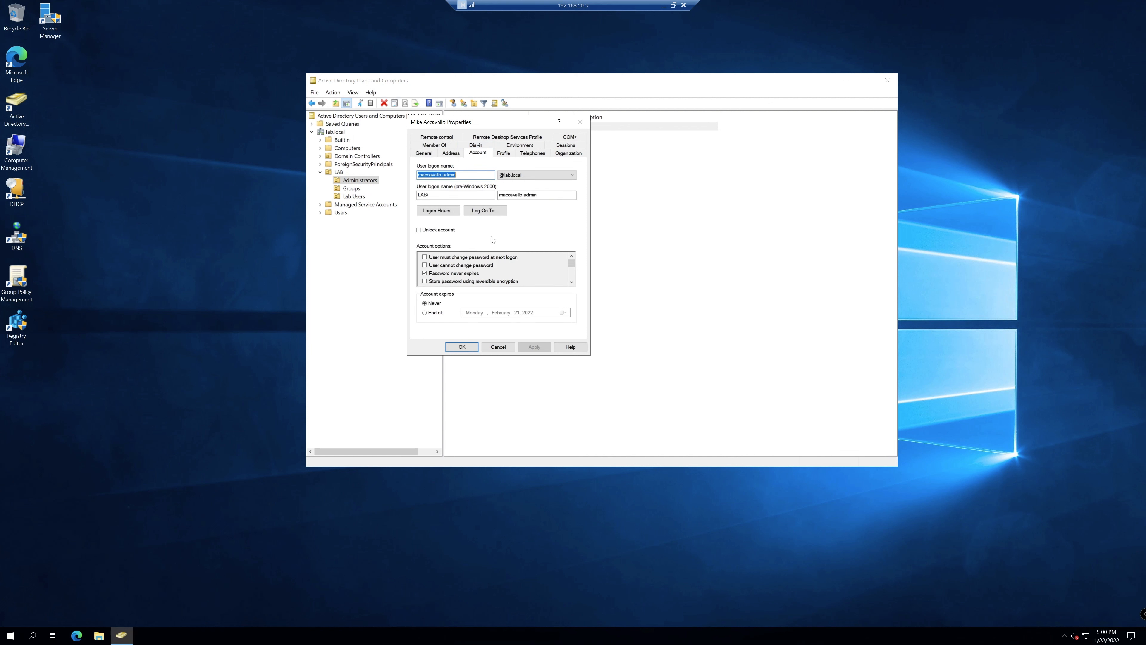
left_click(419, 230)
left_click(534, 348)
left_click(461, 347)
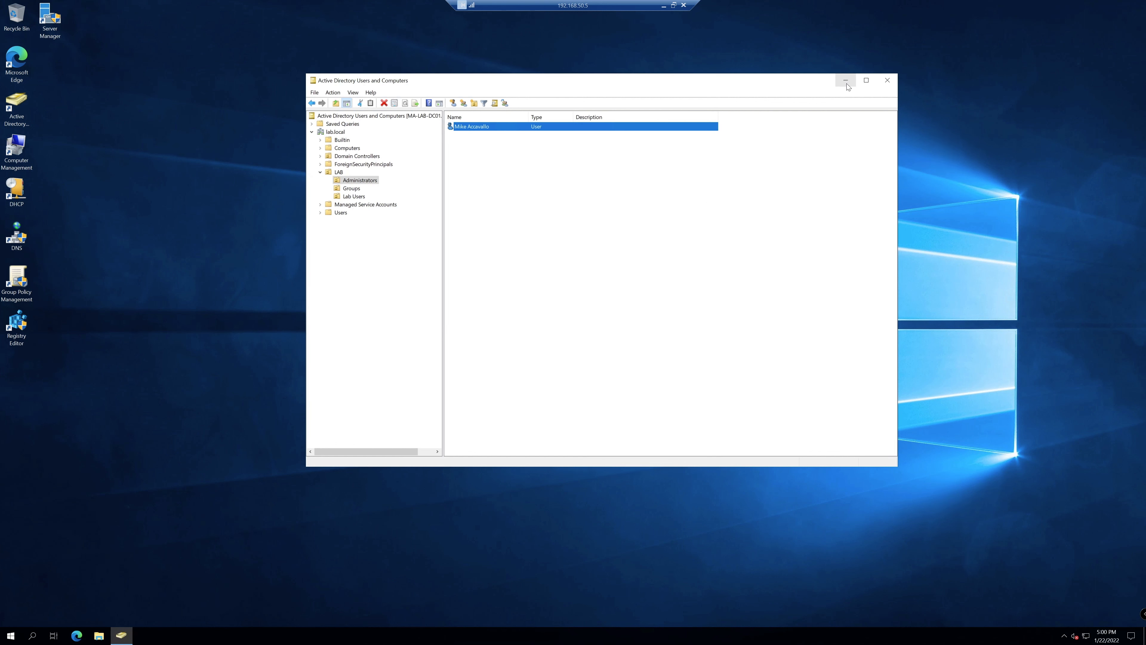
- Display the top-level containers of the lab.local domain and reposition the console window on the desktop
left_click(322, 134)
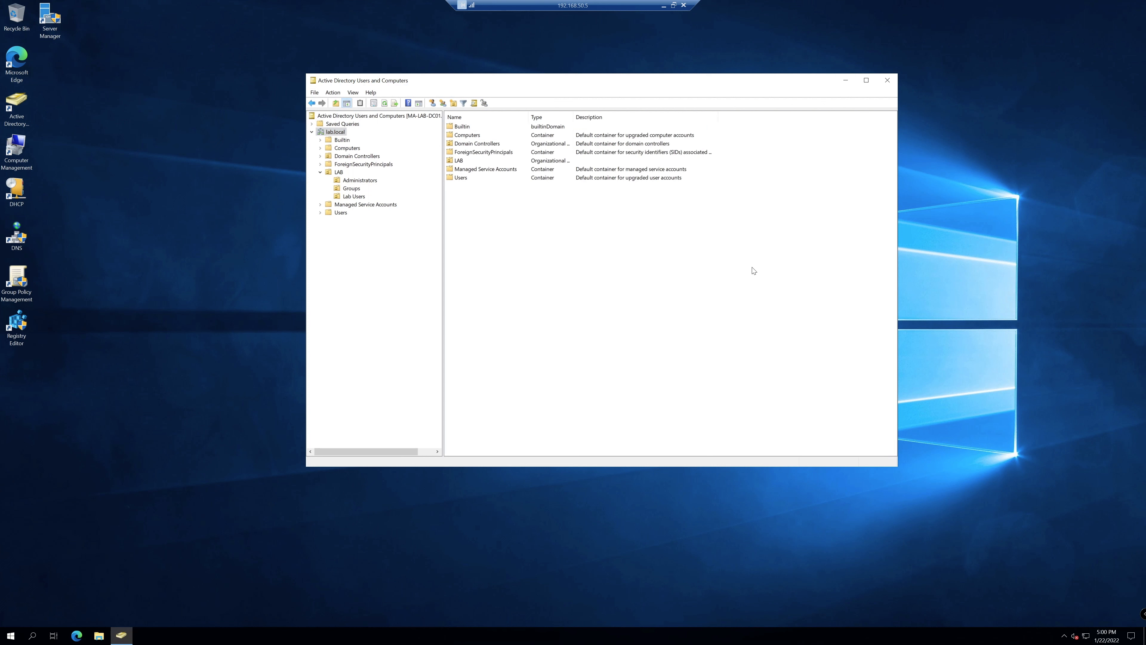
left_click_drag(671, 87, 640, 86)
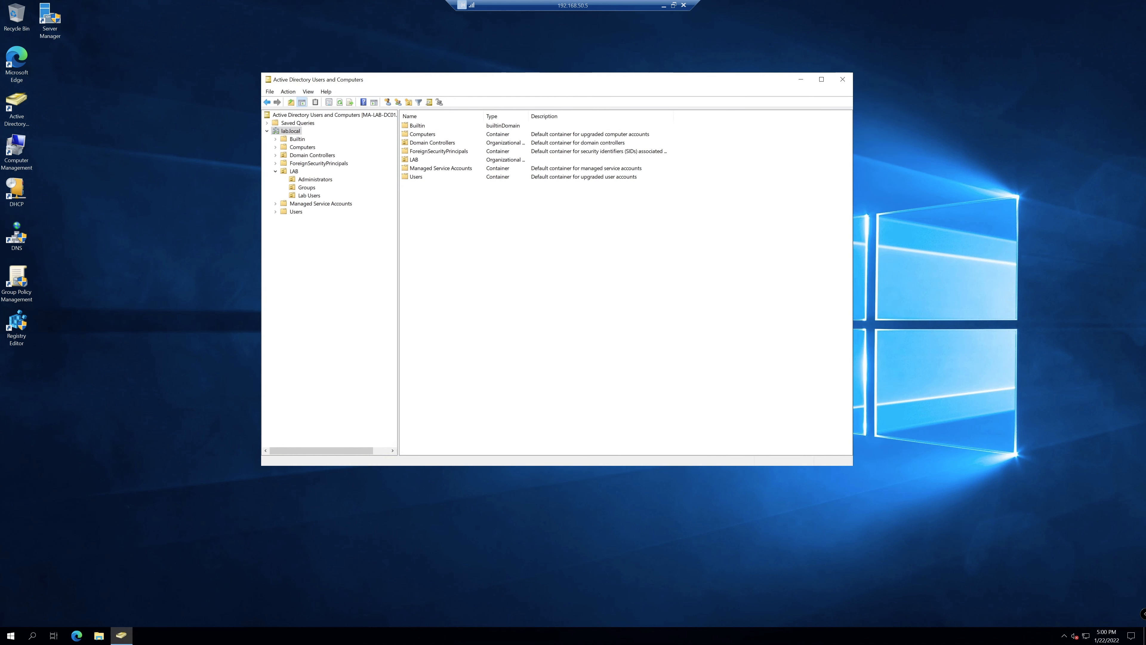